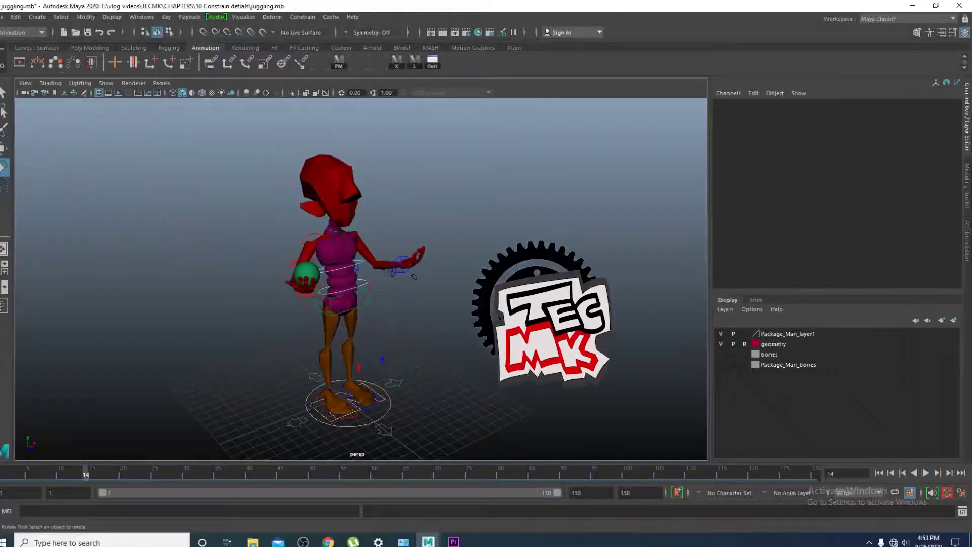
- Narrow the Channel Box side panel to give the viewport around the juggling character more room
{"action": "left_click_drag", "start_coordinate": [529, 320], "coordinate": [415, 345], "text": "alt"}
{"action": "left_click", "coordinate": [967, 33]}
{"action": "left_click", "coordinate": [967, 33]}
{"action": "left_click", "coordinate": [967, 33]}
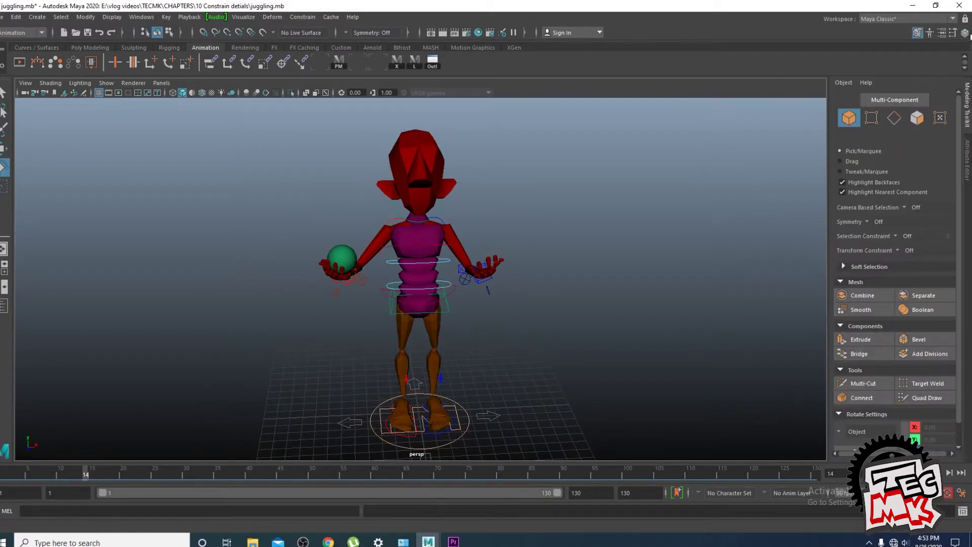
{"action": "left_click", "coordinate": [965, 33]}
{"action": "left_click_drag", "start_coordinate": [545, 263], "coordinate": [522, 284], "text": "alt"}
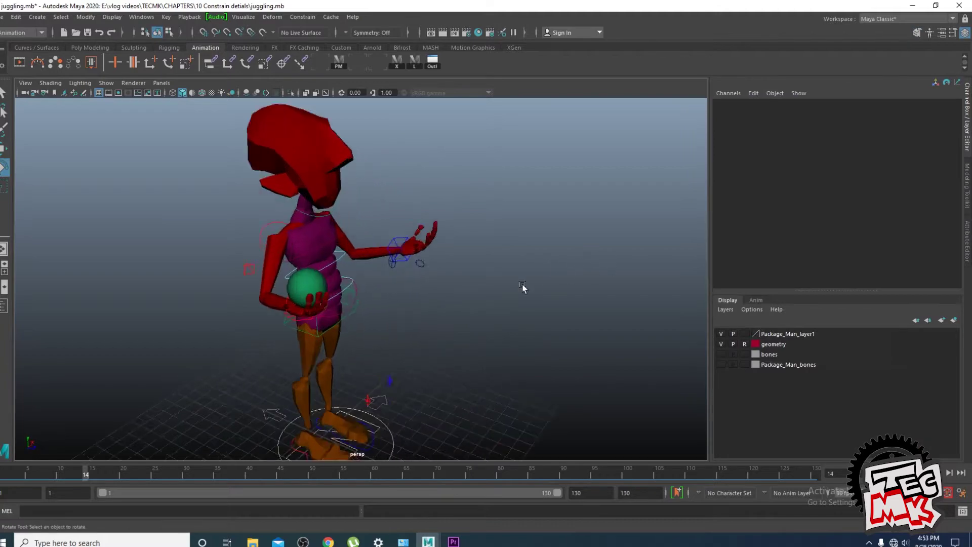
{"action": "left_click_drag", "start_coordinate": [711, 241], "coordinate": [809, 241]}
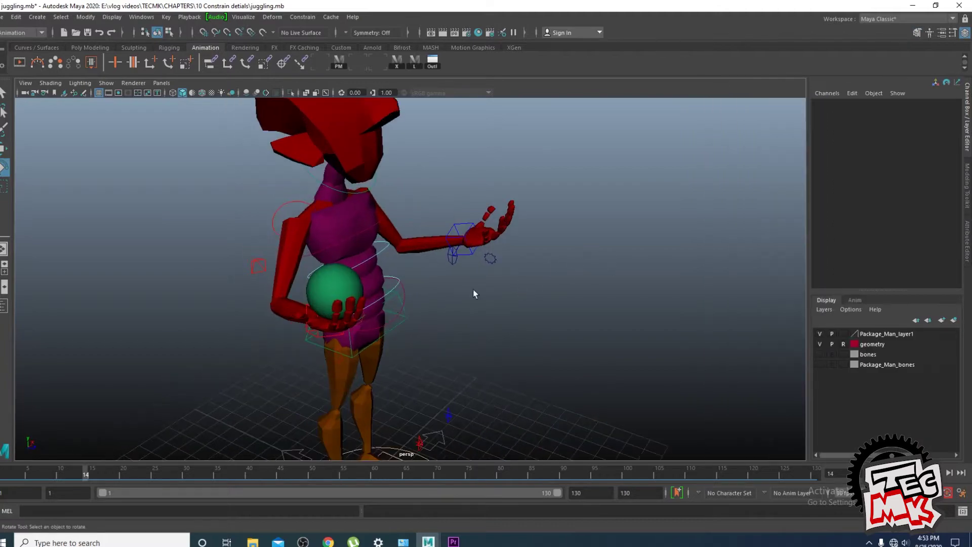
- Set the end of the playback range to frame 100
{"action": "left_click", "coordinate": [343, 288]}
{"action": "left_click_drag", "start_coordinate": [349, 293], "coordinate": [458, 311], "text": "alt"}
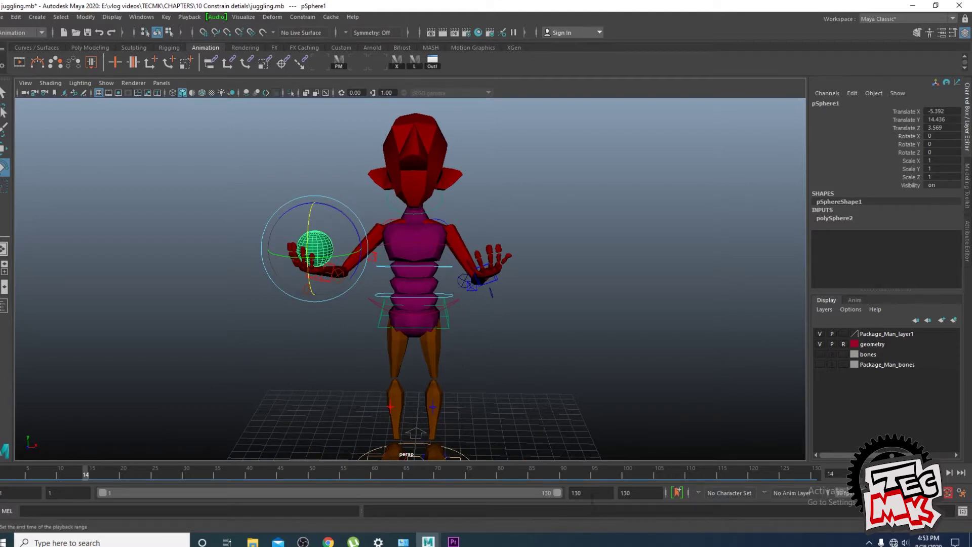
{"action": "type", "text": "100"}
{"action": "key", "text": "Return"}
{"action": "type", "text": "100"}
{"action": "key", "text": "Return"}
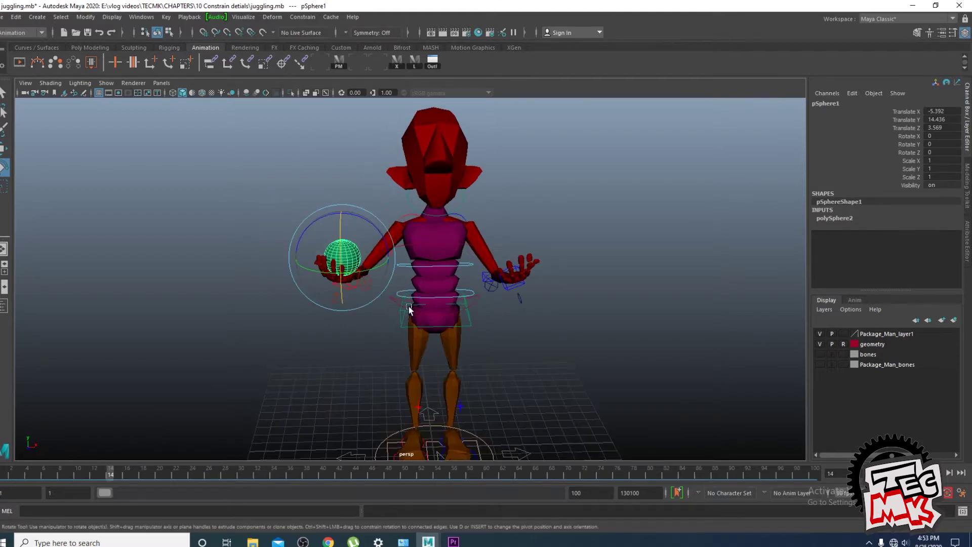
- Select the character's right hand control and key its starting pose at frame 1
{"action": "left_click", "coordinate": [333, 348]}
{"action": "left_click", "coordinate": [342, 287]}
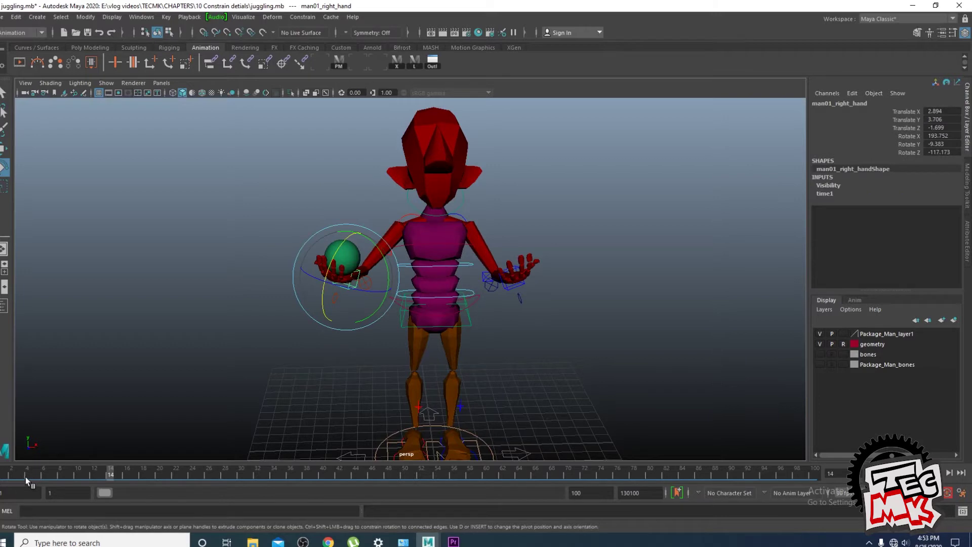
{"action": "left_click_drag", "start_coordinate": [4, 476], "coordinate": [77, 476]}
{"action": "key", "text": "w"}
{"action": "left_click", "coordinate": [345, 266]}
{"action": "mouse_move", "coordinate": [344, 259]}
{"action": "left_mouse_down"}
{"action": "mouse_move", "coordinate": [379, 178]}
{"action": "mouse_move", "coordinate": [476, 169]}
{"action": "mouse_move", "coordinate": [511, 258]}
{"action": "mouse_move", "coordinate": [488, 191]}
{"action": "mouse_move", "coordinate": [410, 163]}
{"action": "mouse_move", "coordinate": [351, 193]}
{"action": "mouse_move", "coordinate": [335, 258]}
{"action": "left_mouse_up"}
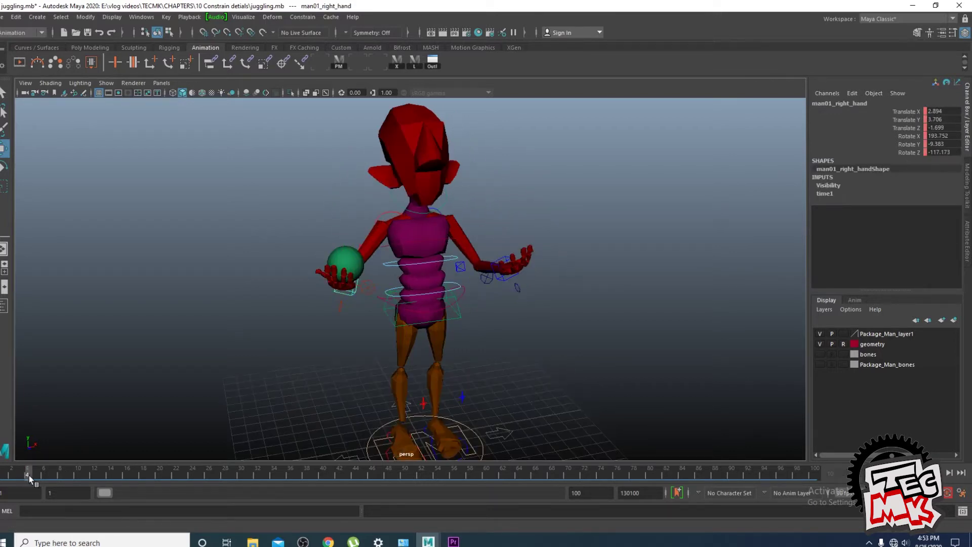
- Raise the right hand control to a Translate Z of about -0.207 at frame 6 and key it
{"action": "left_click_drag", "start_coordinate": [29, 475], "coordinate": [3, 475]}
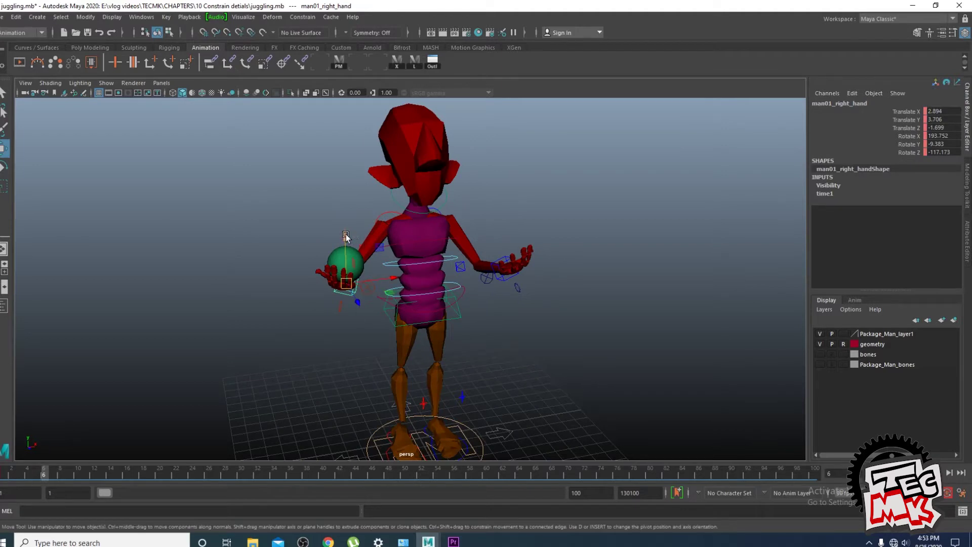
{"action": "left_click_drag", "start_coordinate": [348, 235], "coordinate": [346, 209]}
{"action": "key", "text": "e"}
{"action": "mouse_move", "coordinate": [20, 472]}
{"action": "left_mouse_down"}
{"action": "mouse_move", "coordinate": [4, 473]}
{"action": "mouse_move", "coordinate": [74, 473]}
{"action": "mouse_move", "coordinate": [3, 474]}
{"action": "left_mouse_up"}
- Raise the left hand control to a Translate Z of about 0.059 at frame 10 and key it
{"action": "left_click", "coordinate": [79, 470]}
{"action": "left_click", "coordinate": [508, 278]}
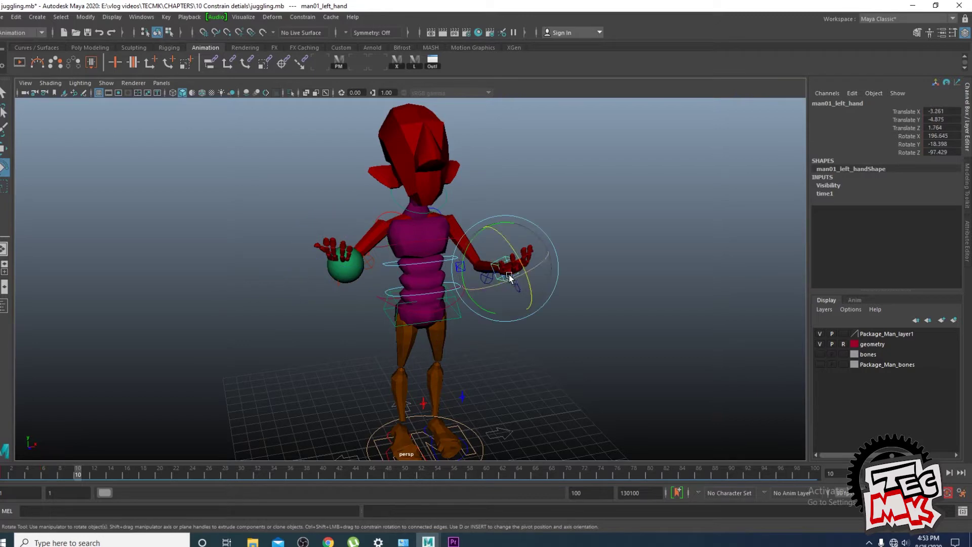
{"action": "key", "text": "w"}
{"action": "mouse_move", "coordinate": [508, 221]}
{"action": "left_mouse_down"}
{"action": "mouse_move", "coordinate": [509, 201]}
{"action": "mouse_move", "coordinate": [509, 213]}
{"action": "left_mouse_up"}
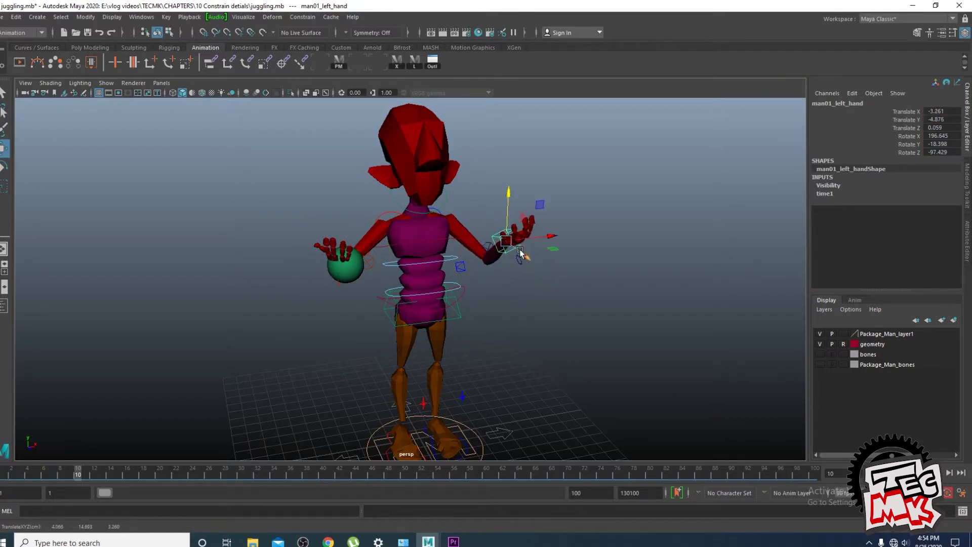
{"action": "key", "text": "s"}
- Key the left hand control lowered to Translate Z 1.8 from frame 14 to 18, and raised again around frame 22
{"action": "left_click", "coordinate": [110, 474]}
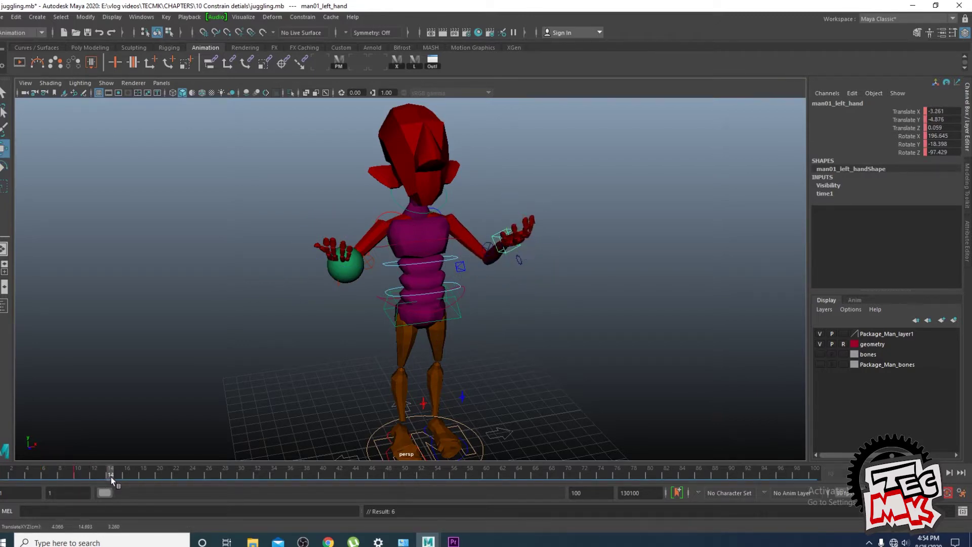
{"action": "left_click_drag", "start_coordinate": [508, 193], "coordinate": [510, 221]}
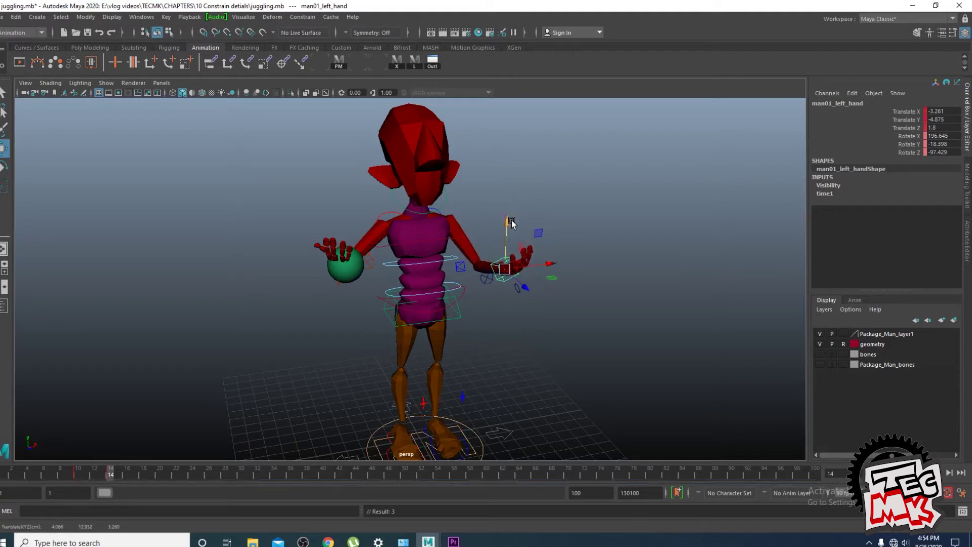
{"action": "left_click_drag", "start_coordinate": [106, 477], "coordinate": [125, 477]}
{"action": "key", "text": "s"}
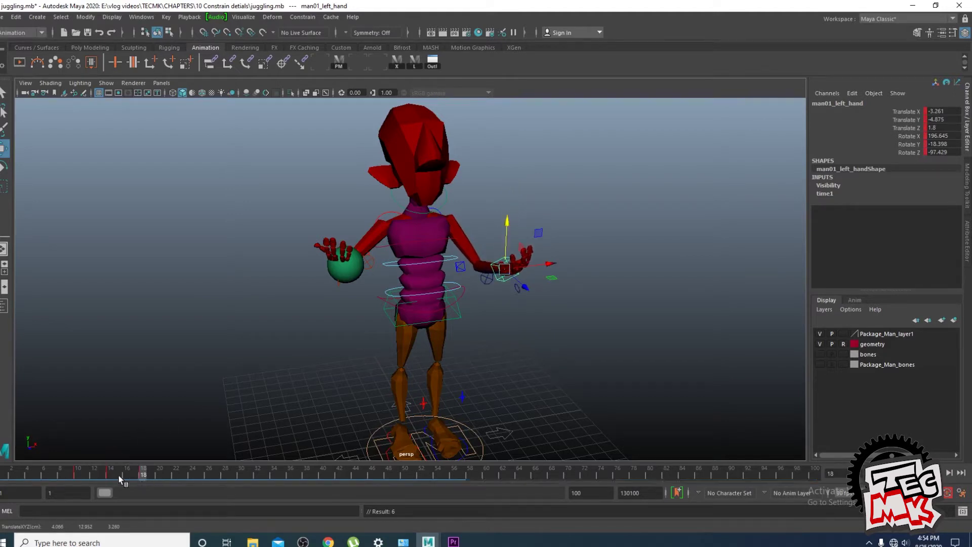
{"action": "left_click", "coordinate": [168, 474]}
{"action": "key", "text": "s"}
{"action": "left_click_drag", "start_coordinate": [47, 474], "coordinate": [3, 474]}
- Extend the right hand control's animation with keys at frames 18 and 22, undoing the extra lowering at frame 22
{"action": "left_click", "coordinate": [353, 249]}
{"action": "left_click", "coordinate": [338, 283]}
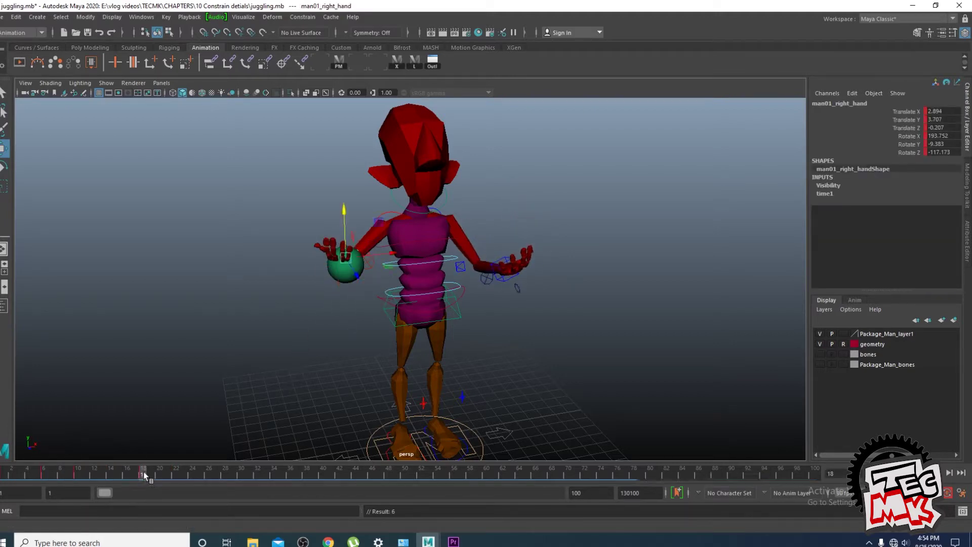
{"action": "left_click", "coordinate": [180, 479]}
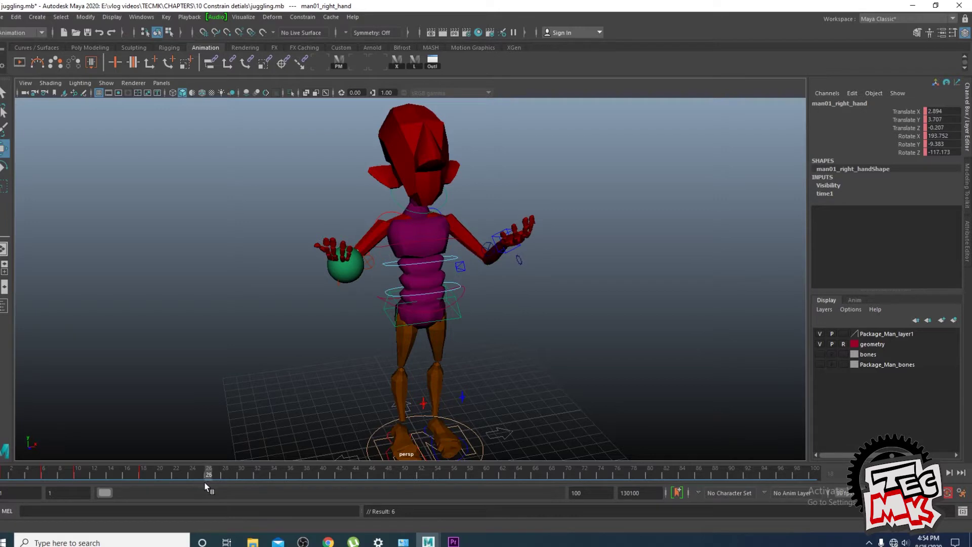
{"action": "key", "text": "w"}
{"action": "left_click_drag", "start_coordinate": [345, 209], "coordinate": [344, 236]}
{"action": "key", "text": "ctrl+z"}
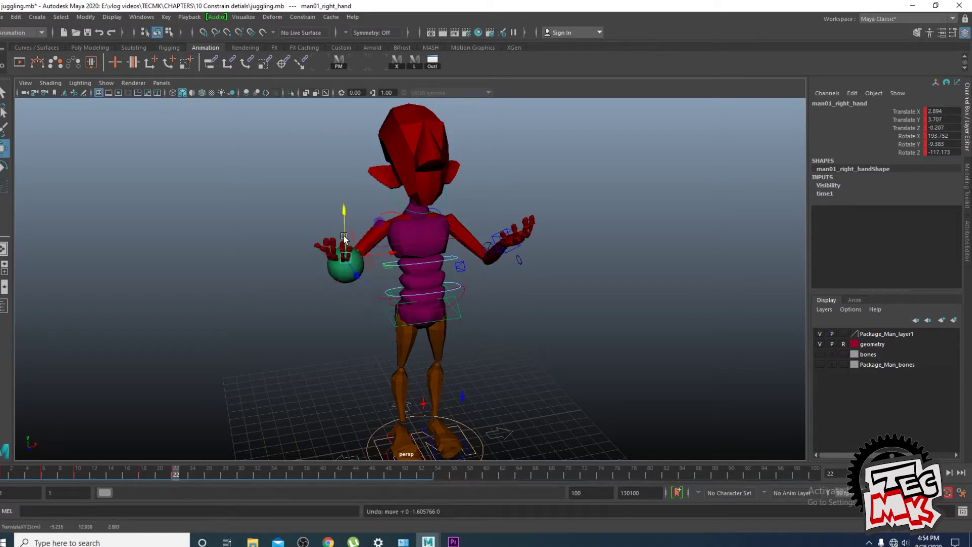
- At frame 1, parent-constrain the green ball to the right hand control
{"action": "left_click_drag", "start_coordinate": [28, 475], "coordinate": [2, 506]}
{"action": "scroll", "coordinate": [338, 349], "scroll_direction": "up", "scroll_amount": 7}
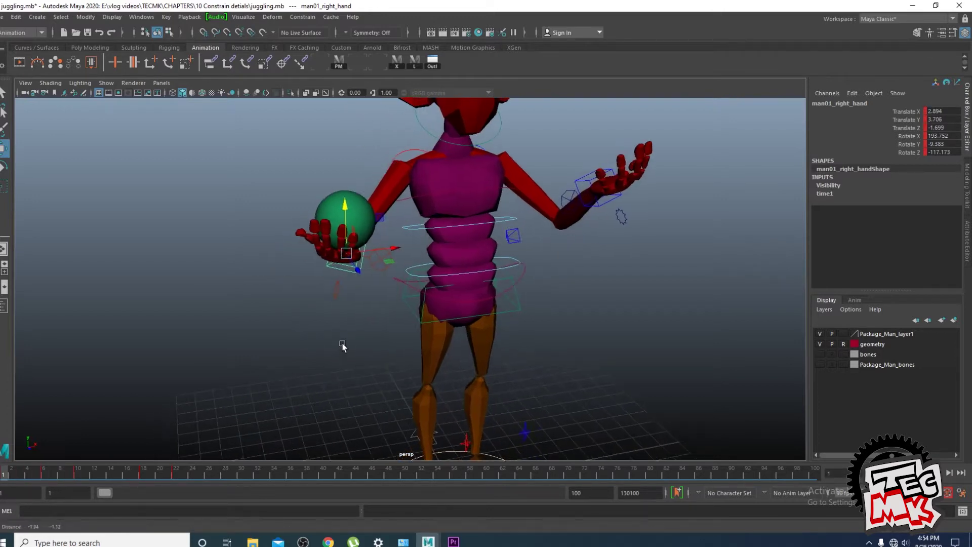
{"action": "left_click_drag", "start_coordinate": [378, 323], "coordinate": [415, 328], "text": "alt"}
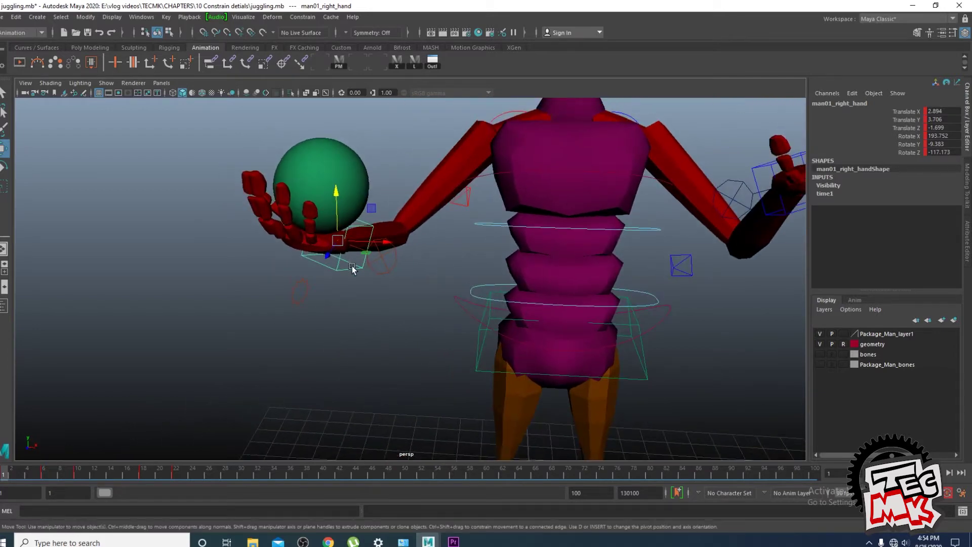
{"action": "left_click", "coordinate": [341, 157]}
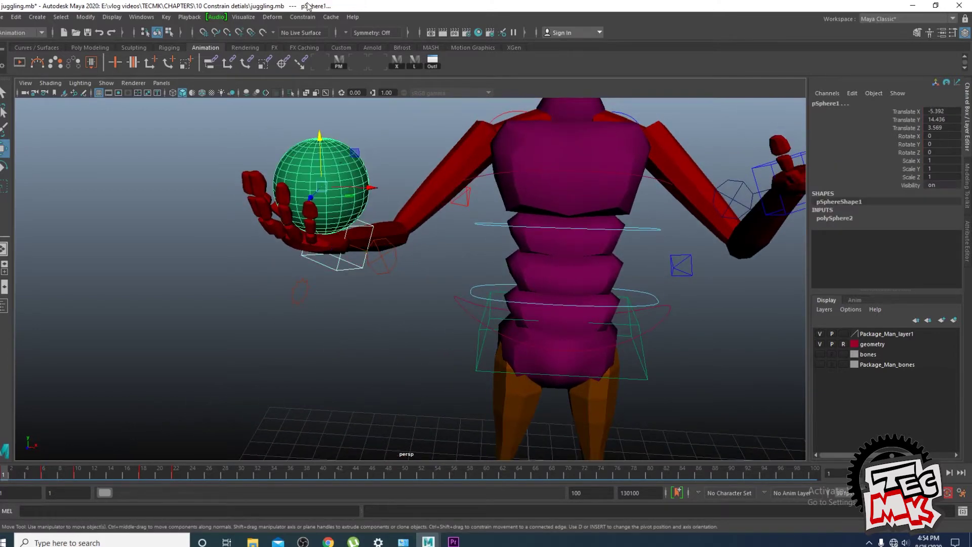
{"action": "left_click", "coordinate": [303, 16]}
{"action": "left_click", "coordinate": [324, 43]}
{"action": "left_click_drag", "start_coordinate": [395, 375], "coordinate": [331, 381], "text": "alt"}
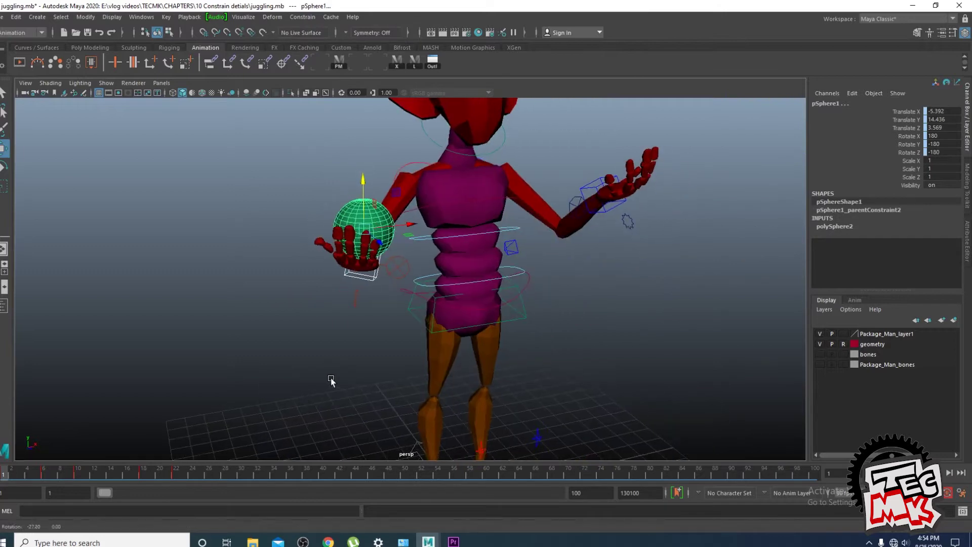
- Try to move the constrained ball upward away from the right hand at frame 7
{"action": "left_click_drag", "start_coordinate": [4, 476], "coordinate": [50, 479]}
{"action": "scroll", "coordinate": [363, 387], "scroll_direction": "down", "scroll_amount": 3}
{"action": "key", "text": "w"}
{"action": "left_click_drag", "start_coordinate": [336, 261], "coordinate": [347, 187]}
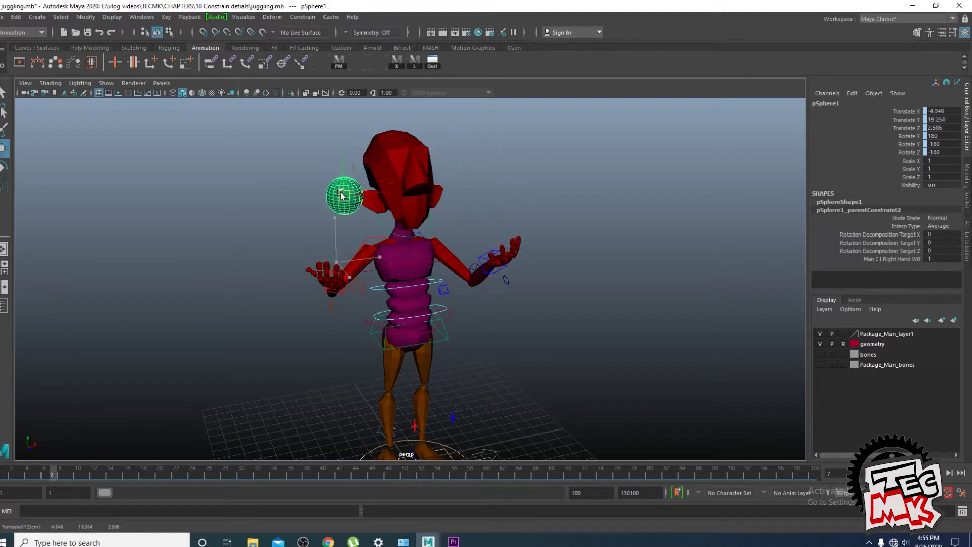
{"action": "key", "text": "ctrl+z"}
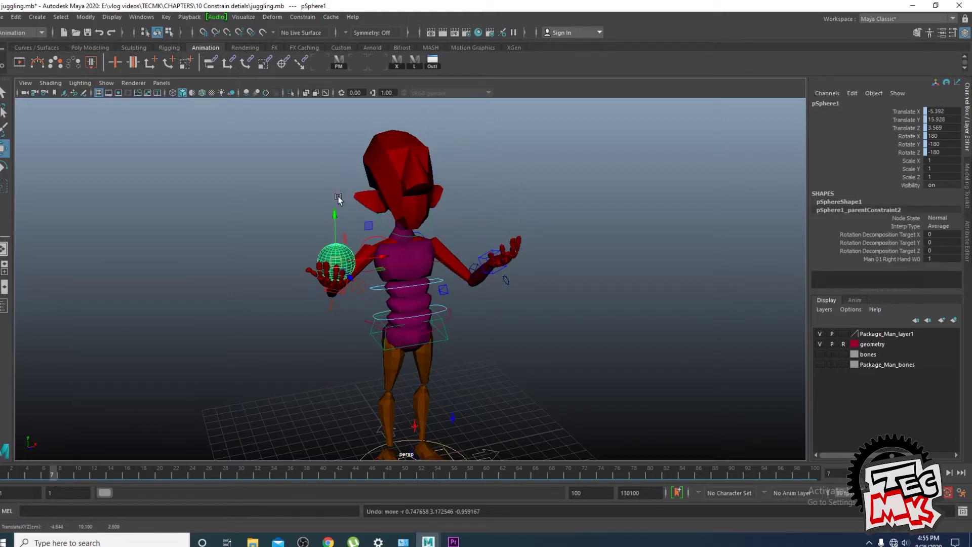
- Select the ball and key all its channels at frame 5, just before the right hand's highest pose
{"action": "left_click", "coordinate": [343, 291]}
{"action": "left_click", "coordinate": [345, 298]}
{"action": "mouse_move", "coordinate": [47, 478]}
{"action": "left_mouse_down"}
{"action": "mouse_move", "coordinate": [32, 478]}
{"action": "mouse_move", "coordinate": [45, 487]}
{"action": "left_mouse_up"}
{"action": "scroll", "coordinate": [494, 385], "scroll_direction": "up", "scroll_amount": 5}
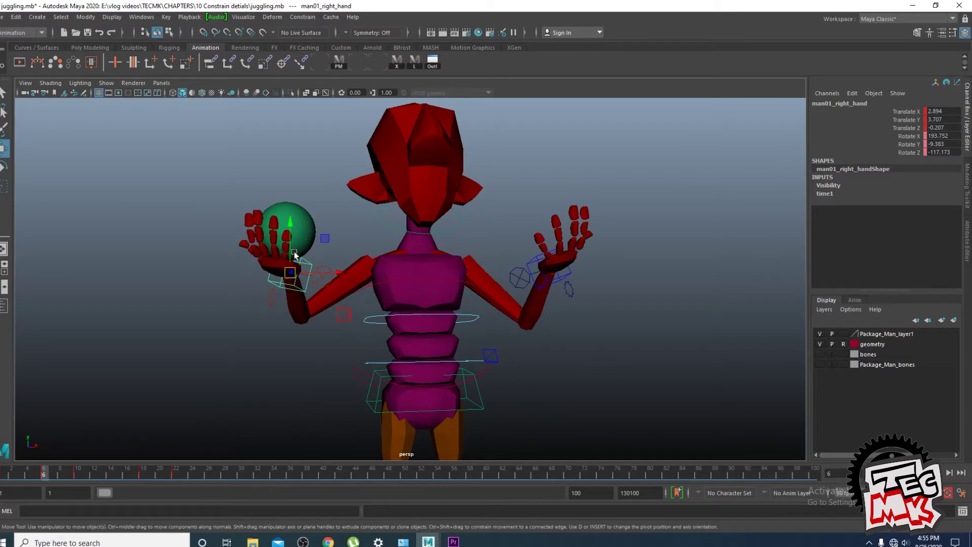
{"action": "left_click_drag", "start_coordinate": [339, 304], "coordinate": [361, 326], "text": "alt"}
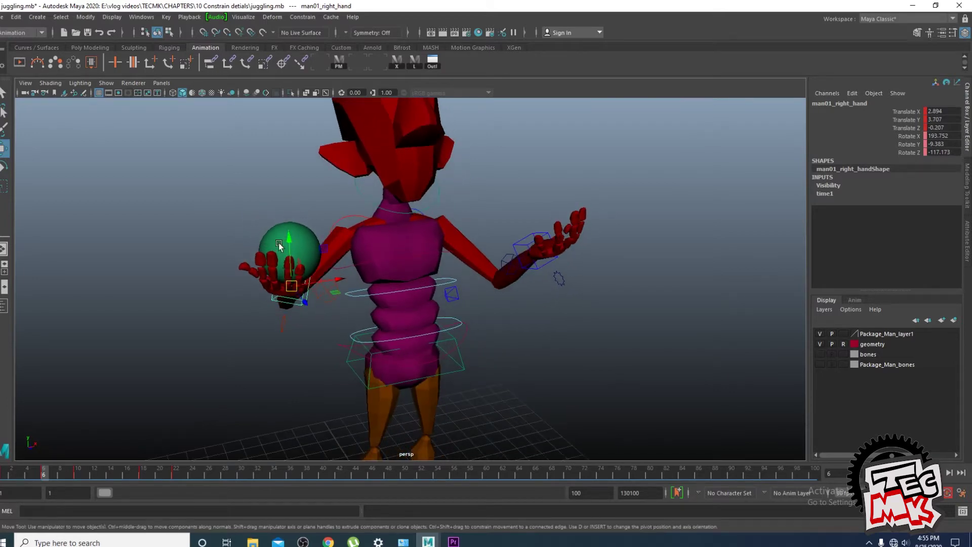
{"action": "left_click_drag", "start_coordinate": [44, 478], "coordinate": [36, 475]}
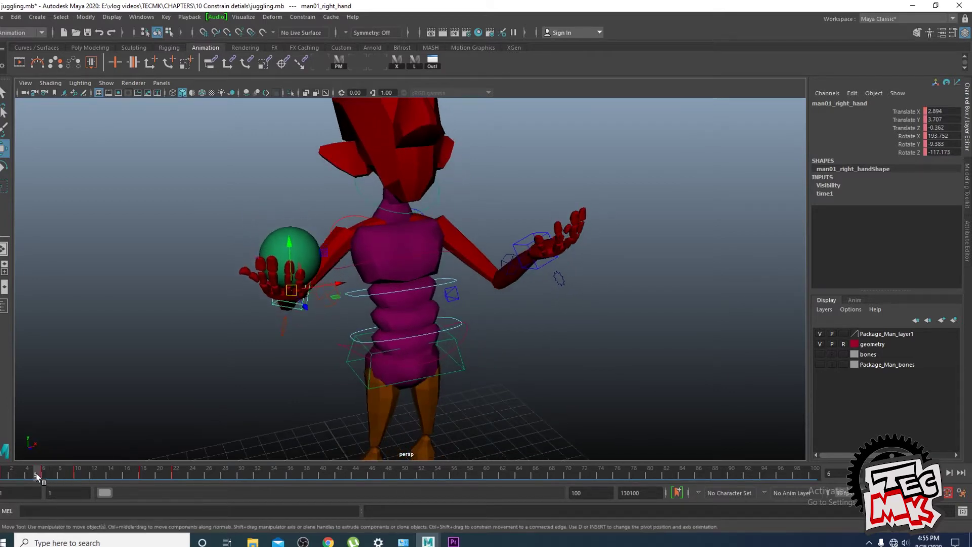
{"action": "left_click", "coordinate": [305, 257]}
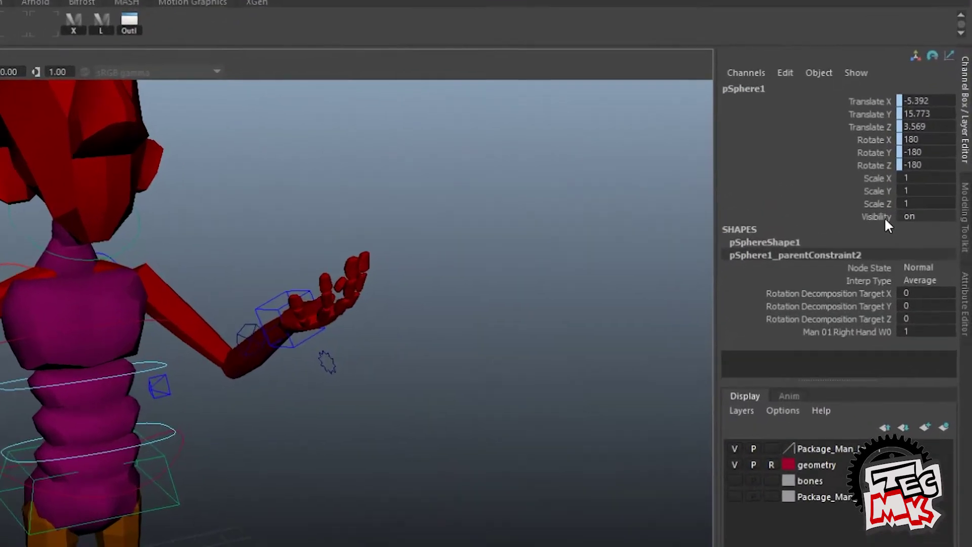
{"action": "key", "text": "s"}
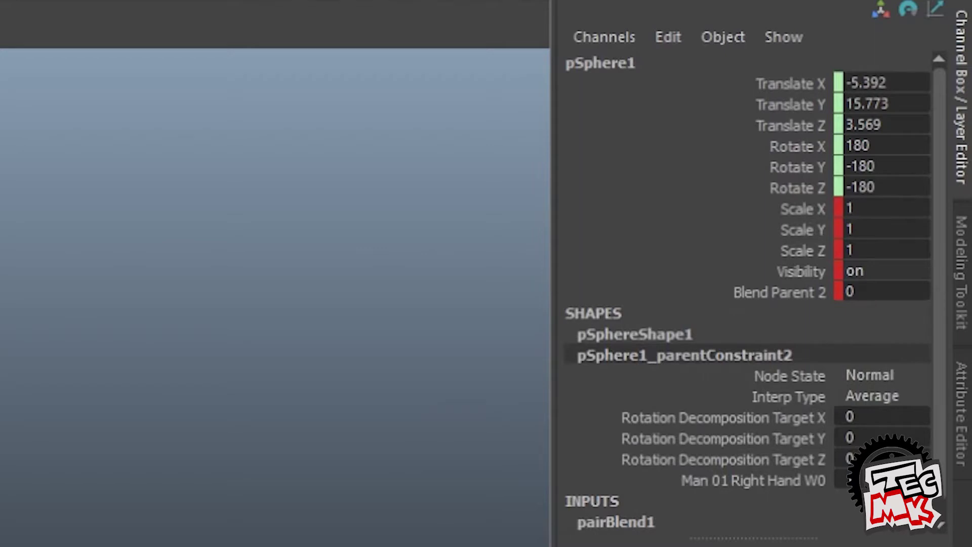
- Set the ball's Blend Parent 2 to 1 and key all its channels from Translate X to Blend Parent 2 at frame 1
{"action": "double_click", "coordinate": [871, 292]}
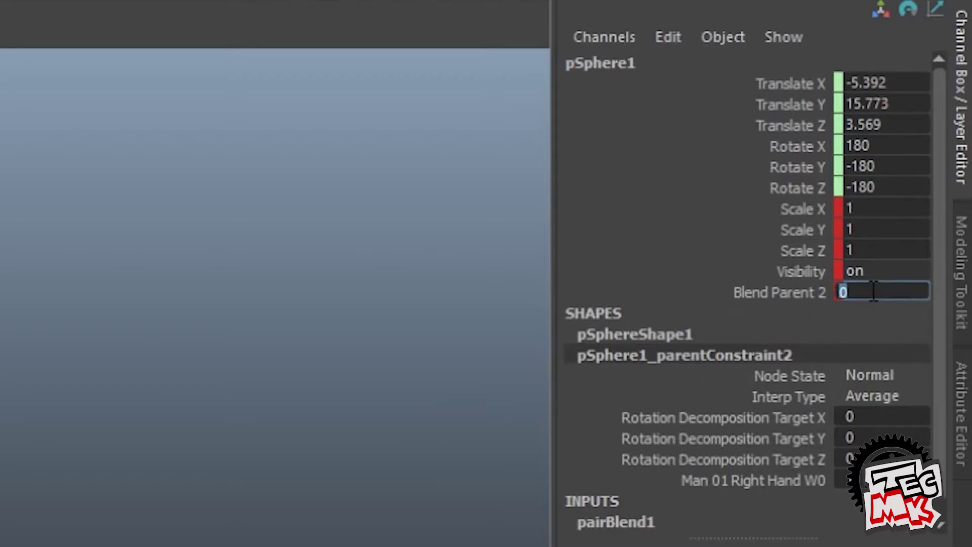
{"action": "type", "text": "1"}
{"action": "left_click_drag", "start_coordinate": [825, 293], "coordinate": [798, 82]}
{"action": "right_click", "coordinate": [798, 82]}
{"action": "left_click", "coordinate": [784, 129]}
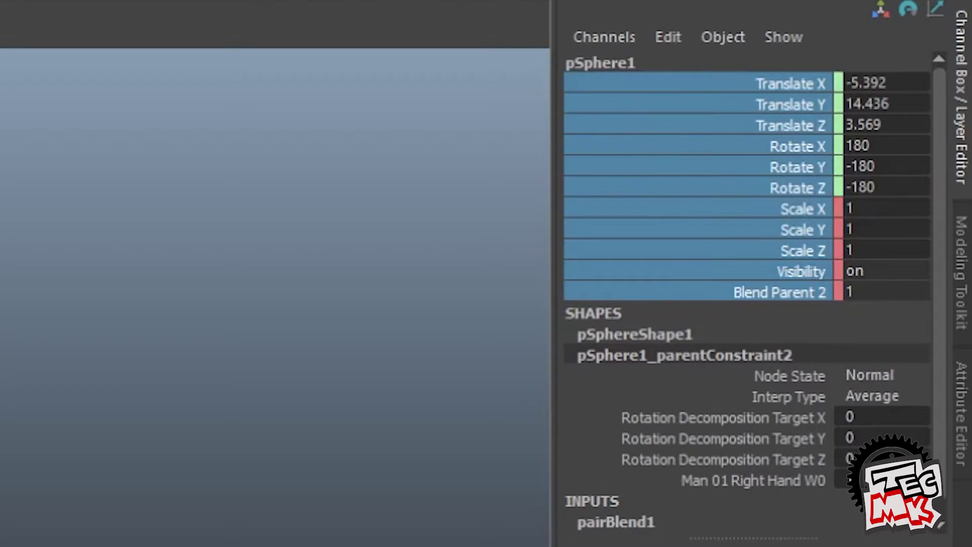
{"action": "right_click", "coordinate": [781, 292]}
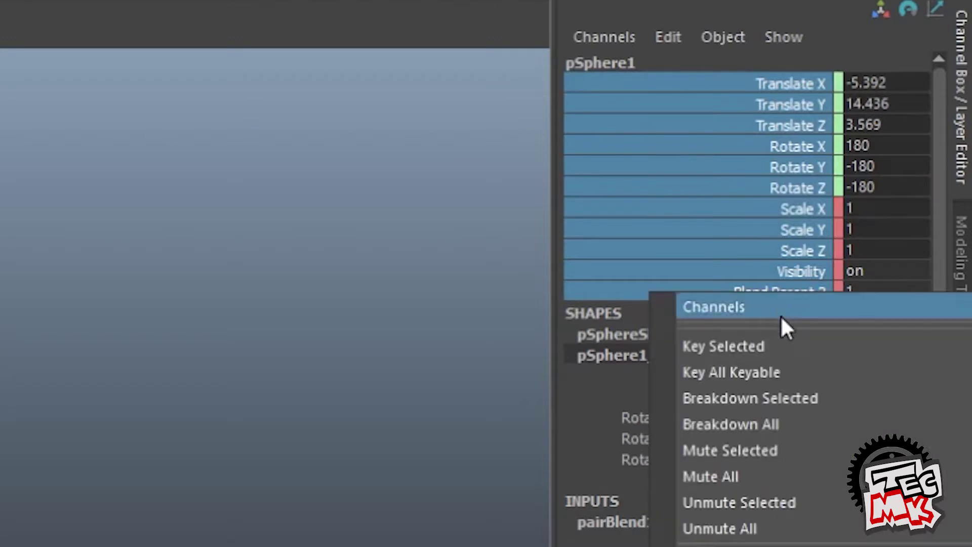
{"action": "left_click", "coordinate": [784, 346]}
- Key the parent constraint's Man 01 Right Hand W0 weight at frame 1
{"action": "left_click", "coordinate": [781, 483]}
{"action": "right_click", "coordinate": [781, 484]}
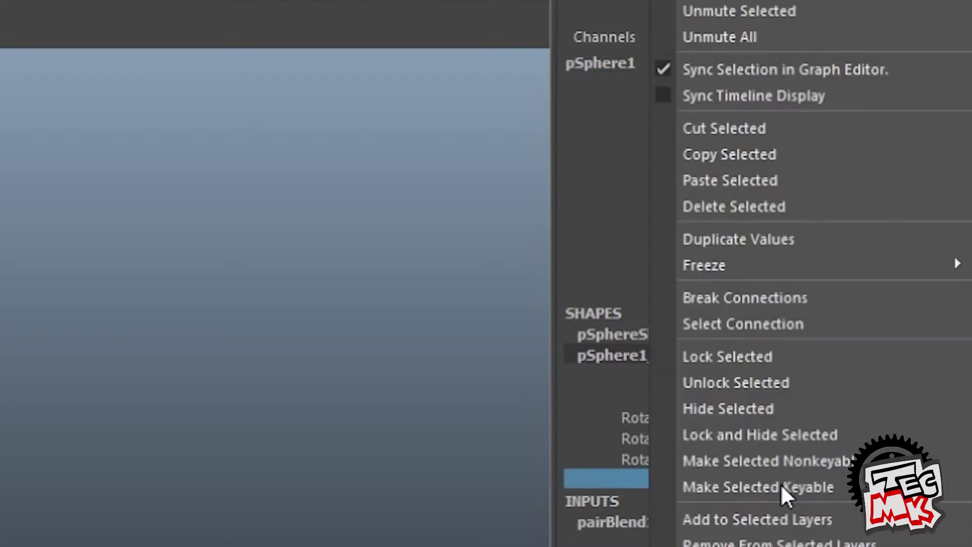
{"action": "left_click", "coordinate": [747, 486]}
- At frame 5, key all the ball's channels and the constraint's Man 01 Right Hand W0 weight
{"action": "left_click_drag", "start_coordinate": [4, 476], "coordinate": [38, 477]}
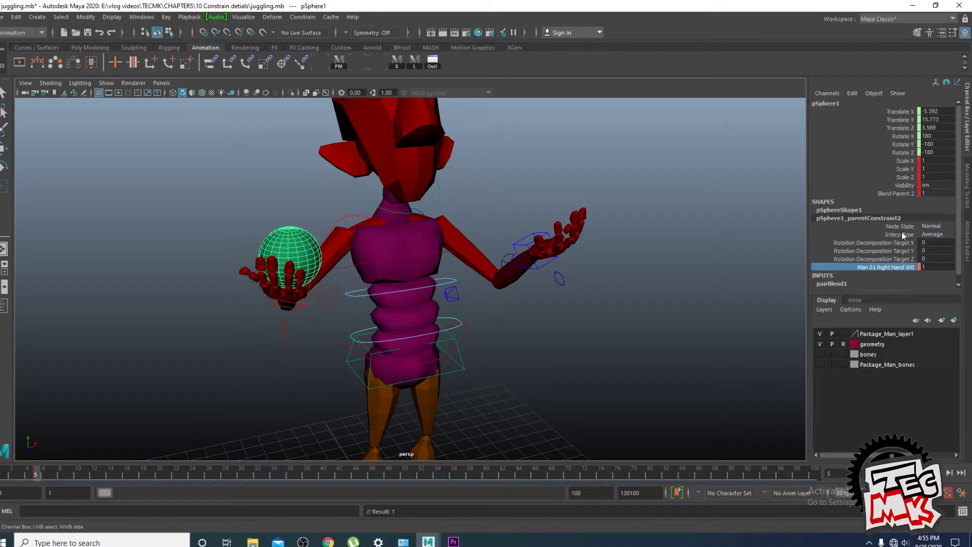
{"action": "left_click_drag", "start_coordinate": [901, 194], "coordinate": [901, 109]}
{"action": "right_click", "coordinate": [901, 109]}
{"action": "left_click", "coordinate": [900, 129]}
{"action": "left_click", "coordinate": [901, 268]}
{"action": "right_click", "coordinate": [902, 267]}
{"action": "left_click", "coordinate": [891, 21]}
- At frame 6, set the ball's Blend Parent 2 to 0 to release it from the right hand
{"action": "left_click", "coordinate": [44, 475]}
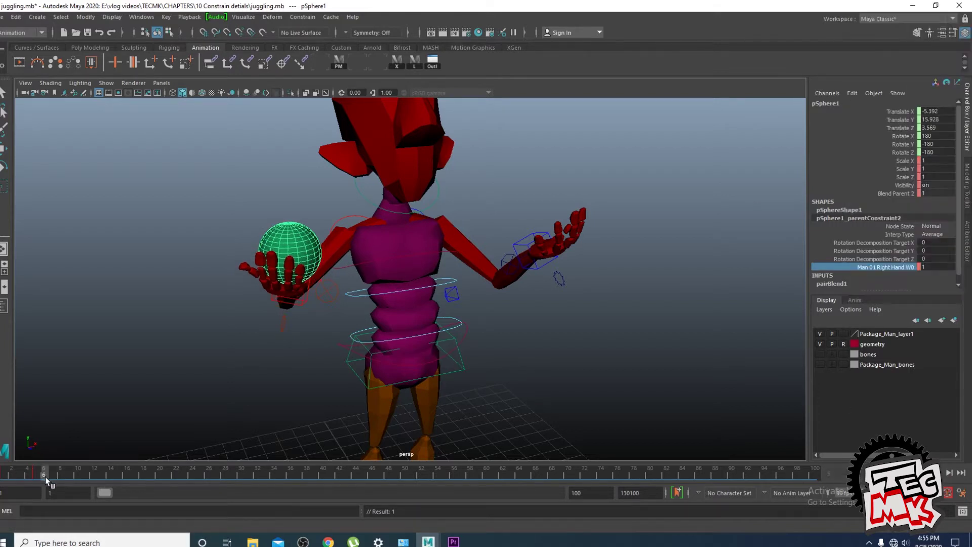
{"action": "left_click", "coordinate": [937, 193]}
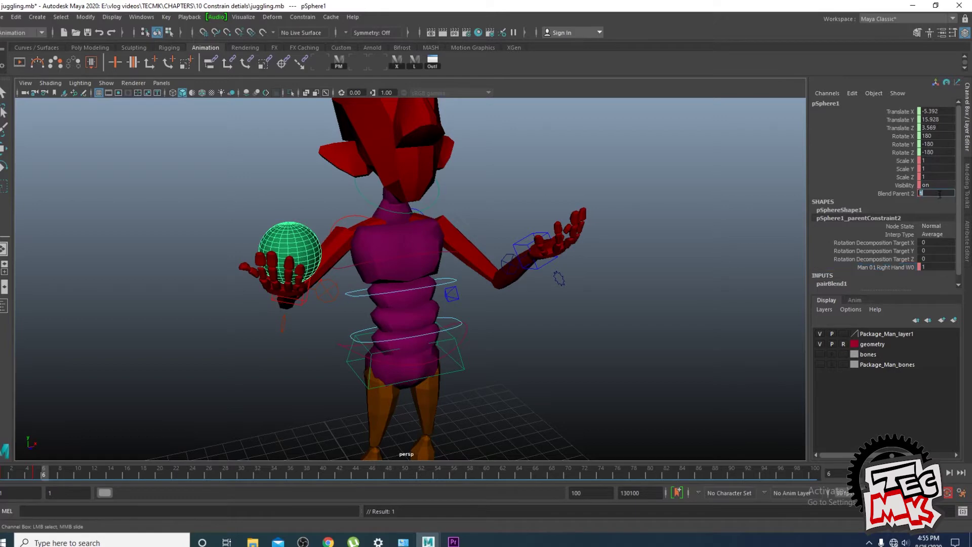
{"action": "key", "text": "Return"}
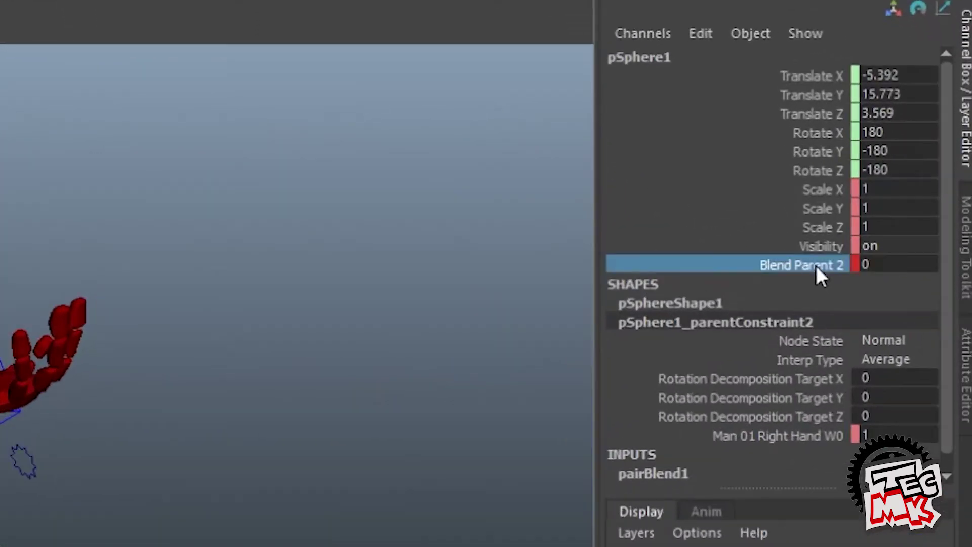
- At frame 6, set the Man 01 Right Hand W0 weight to 0 and key it together with all the ball's channels
{"action": "left_click", "coordinate": [896, 433]}
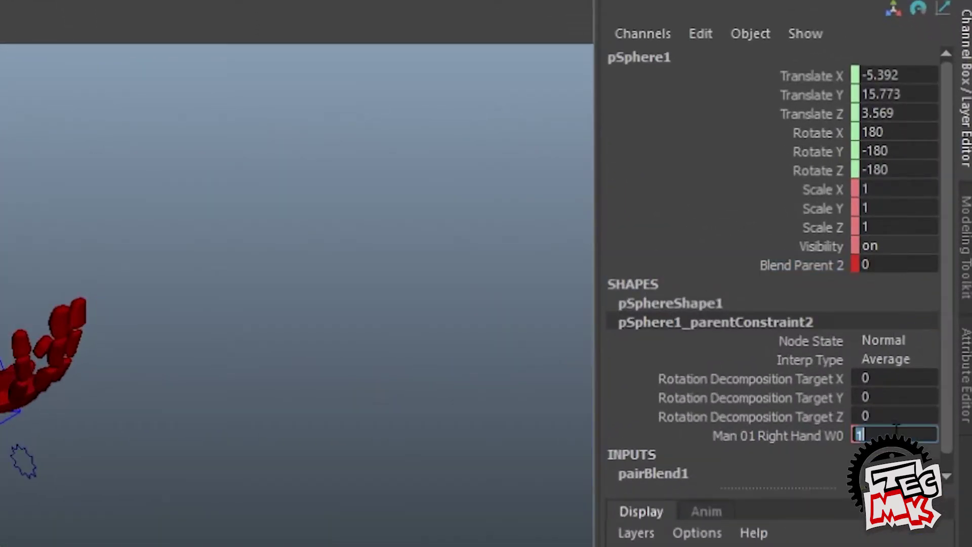
{"action": "left_click", "coordinate": [820, 436]}
{"action": "right_click", "coordinate": [819, 437]}
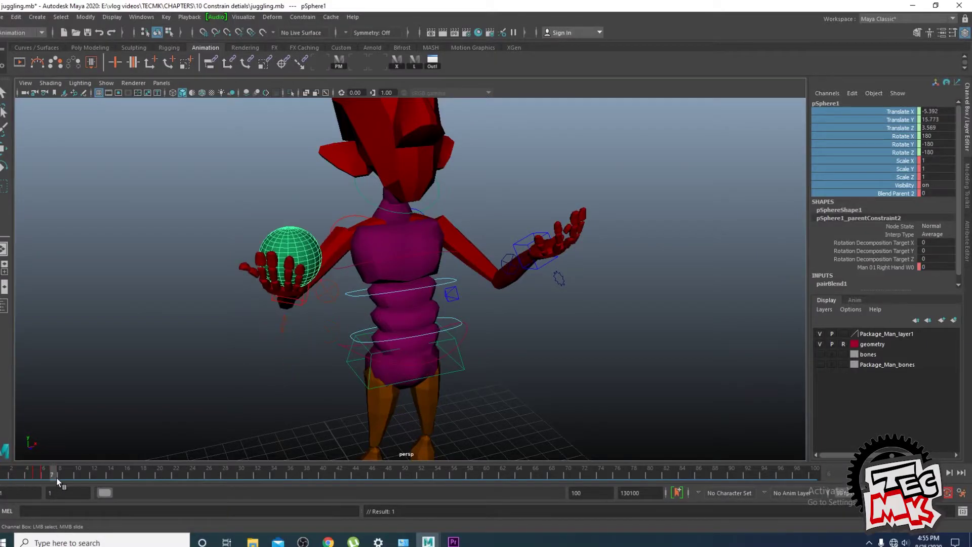
{"action": "left_click", "coordinate": [60, 480]}
{"action": "left_click_drag", "start_coordinate": [41, 476], "coordinate": [178, 473]}
{"action": "left_click_drag", "start_coordinate": [77, 480], "coordinate": [184, 472]}
- At frame 16, move the ball onto the left hand at about X 4.08, Y 16.02, Z 3.57 and key it
{"action": "left_click", "coordinate": [517, 280]}
{"action": "left_click", "coordinate": [27, 475]}
{"action": "left_click_drag", "start_coordinate": [27, 475], "coordinate": [111, 481]}
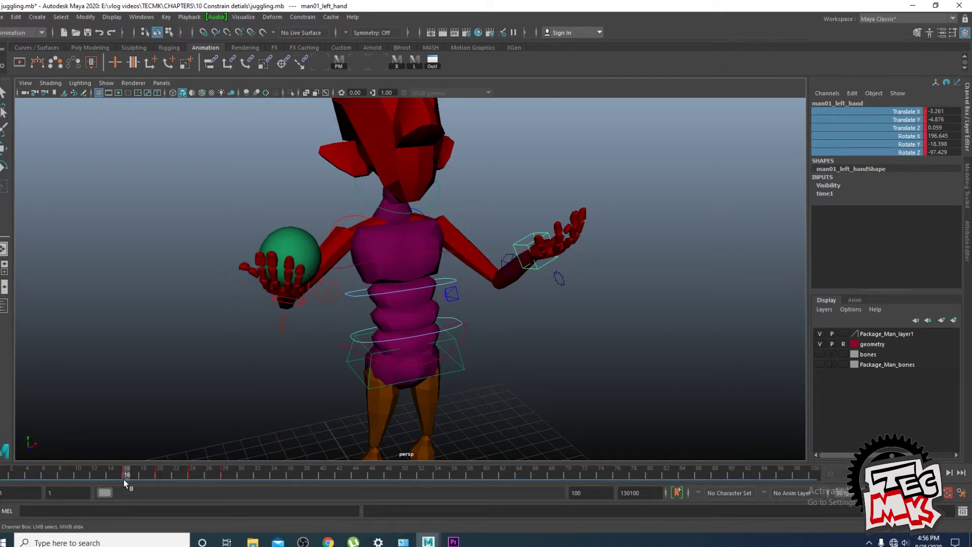
{"action": "left_click", "coordinate": [290, 250]}
{"action": "left_click_drag", "start_coordinate": [41, 478], "coordinate": [127, 483]}
{"action": "middle_click_drag", "start_coordinate": [431, 278], "coordinate": [403, 327], "text": "alt"}
{"action": "right_click_drag", "start_coordinate": [403, 327], "coordinate": [246, 413], "text": "alt"}
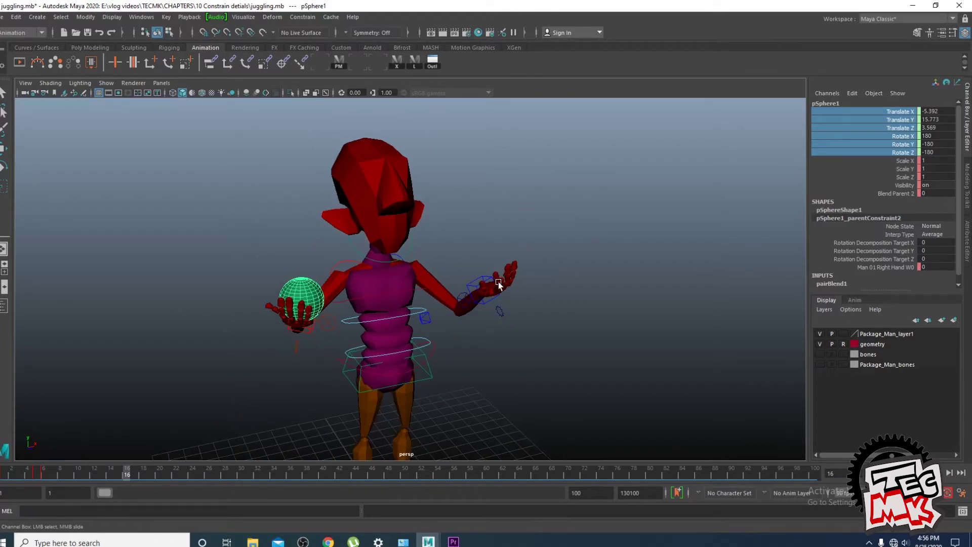
{"action": "key", "text": "w"}
{"action": "left_click_drag", "start_coordinate": [333, 303], "coordinate": [464, 294]}
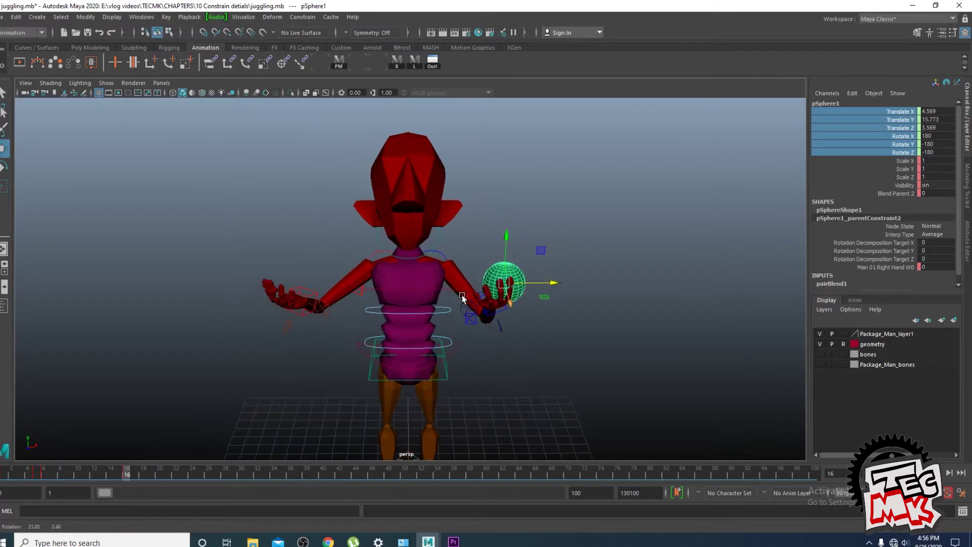
{"action": "left_click_drag", "start_coordinate": [549, 282], "coordinate": [543, 281]}
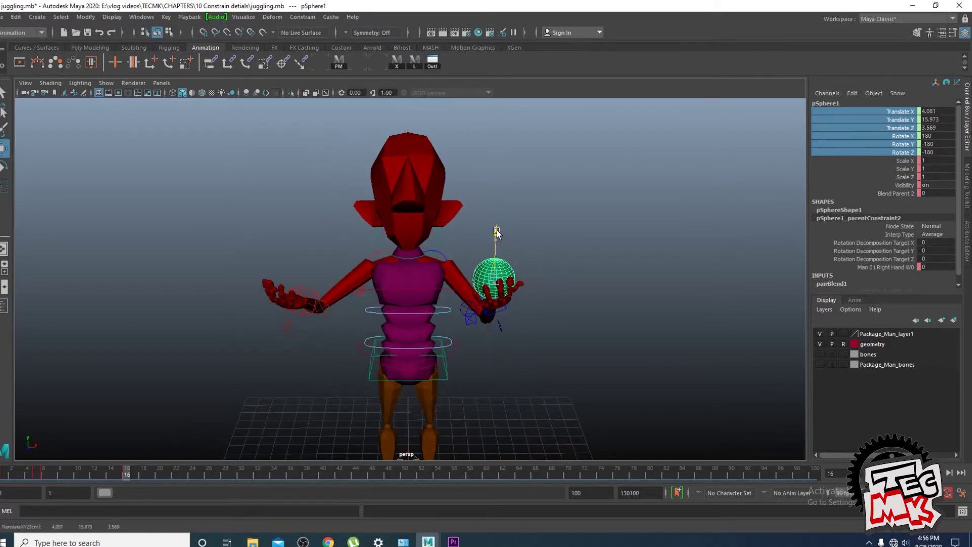
- At frame 12, raise the ball to about the top of the head to arc the throw, and scrub to check it
{"action": "mouse_move", "coordinate": [81, 471]}
{"action": "left_mouse_down"}
{"action": "mouse_move", "coordinate": [52, 474]}
{"action": "mouse_move", "coordinate": [84, 483]}
{"action": "mouse_move", "coordinate": [45, 485]}
{"action": "mouse_move", "coordinate": [90, 484]}
{"action": "left_mouse_up"}
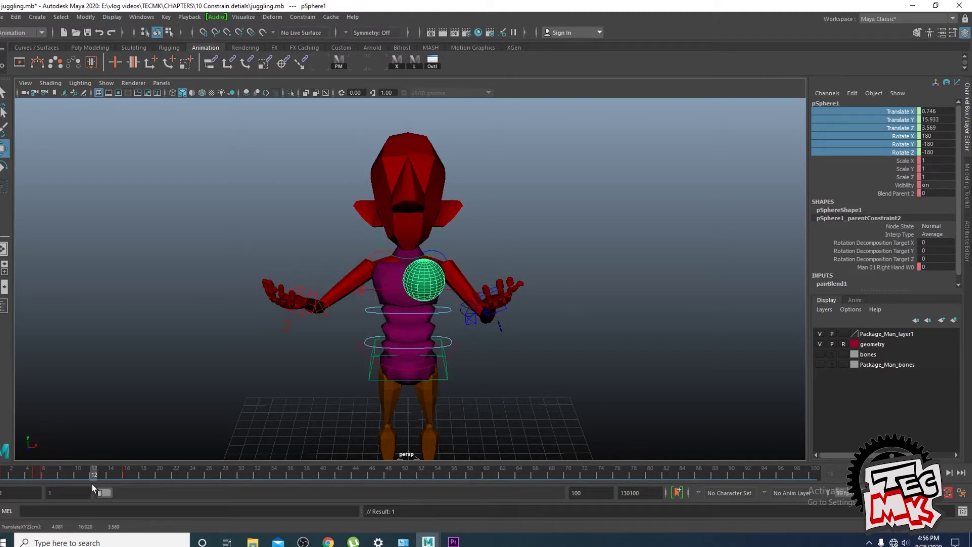
{"action": "left_click_drag", "start_coordinate": [425, 232], "coordinate": [427, 93]}
{"action": "left_click_drag", "start_coordinate": [19, 476], "coordinate": [125, 499]}
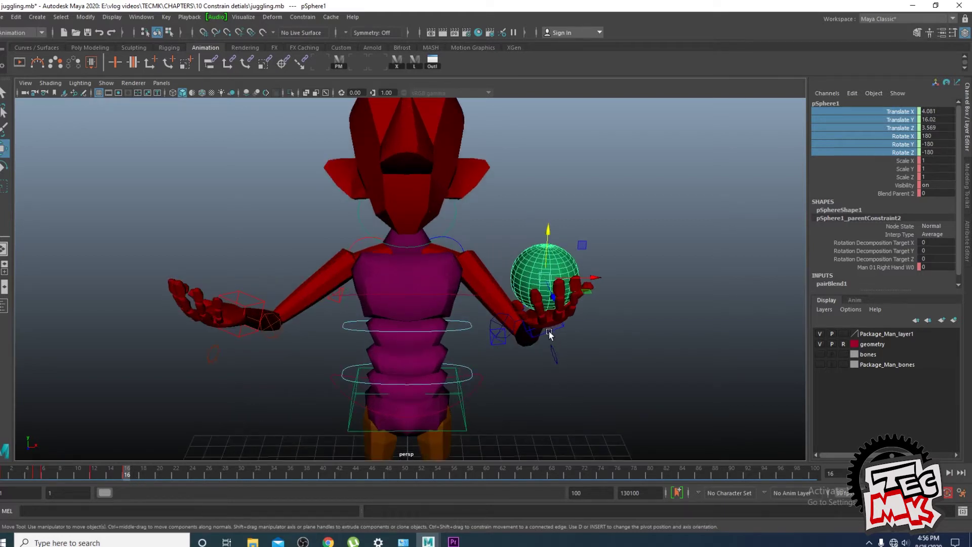
- At frame 16, parent-constrain the ball to the left hand control
{"action": "left_click", "coordinate": [550, 332]}
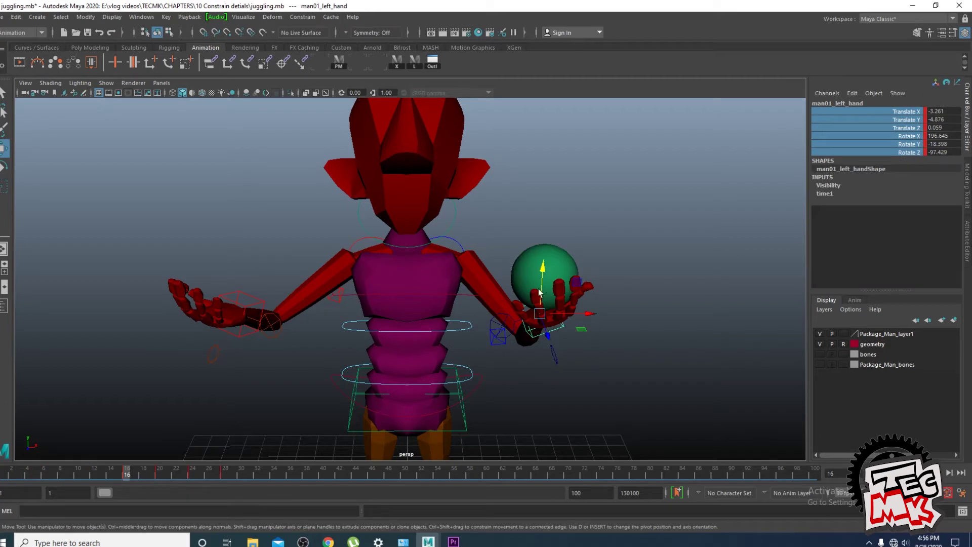
{"action": "left_click", "coordinate": [527, 267]}
{"action": "left_click_drag", "start_coordinate": [141, 465], "coordinate": [120, 474]}
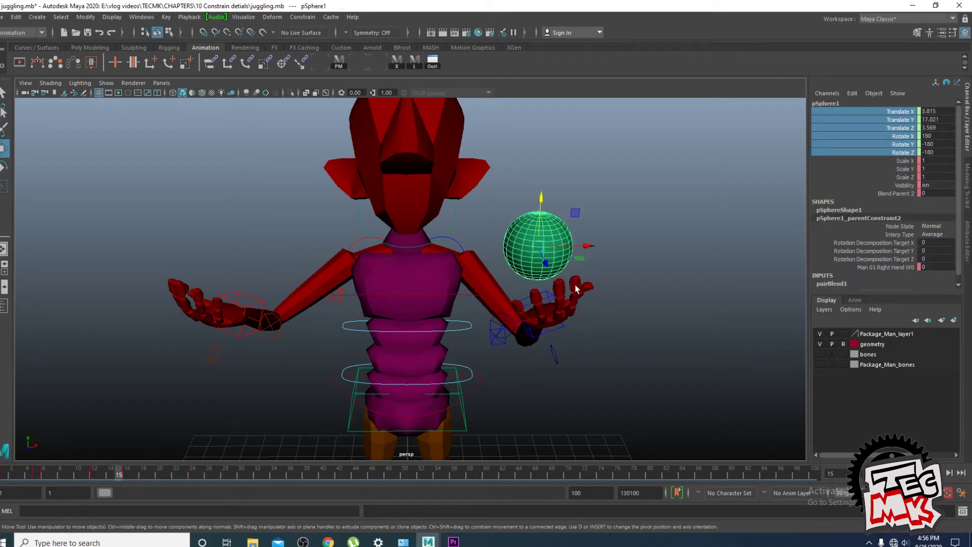
{"action": "left_click_drag", "start_coordinate": [117, 468], "coordinate": [124, 475]}
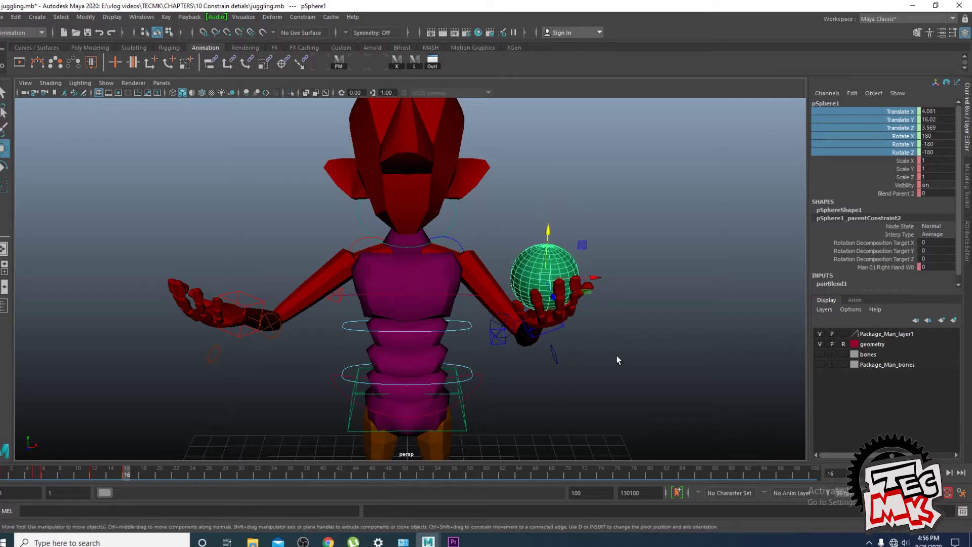
{"action": "left_click", "coordinate": [551, 335]}
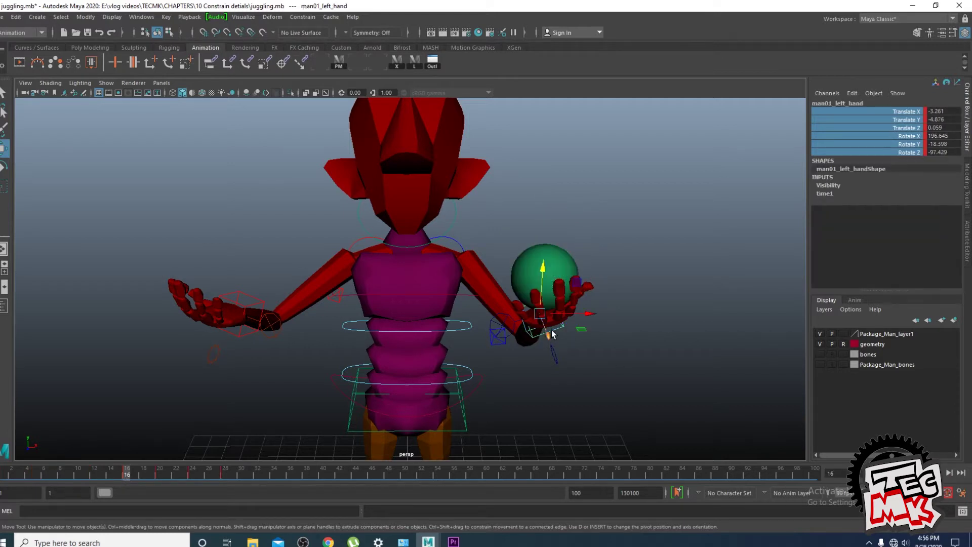
{"action": "left_click", "coordinate": [560, 269]}
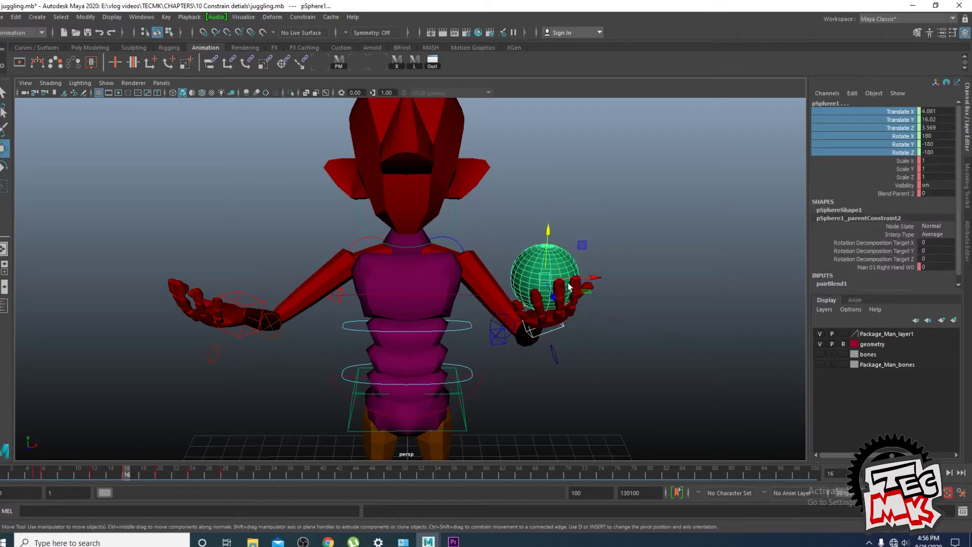
{"action": "left_click", "coordinate": [298, 18]}
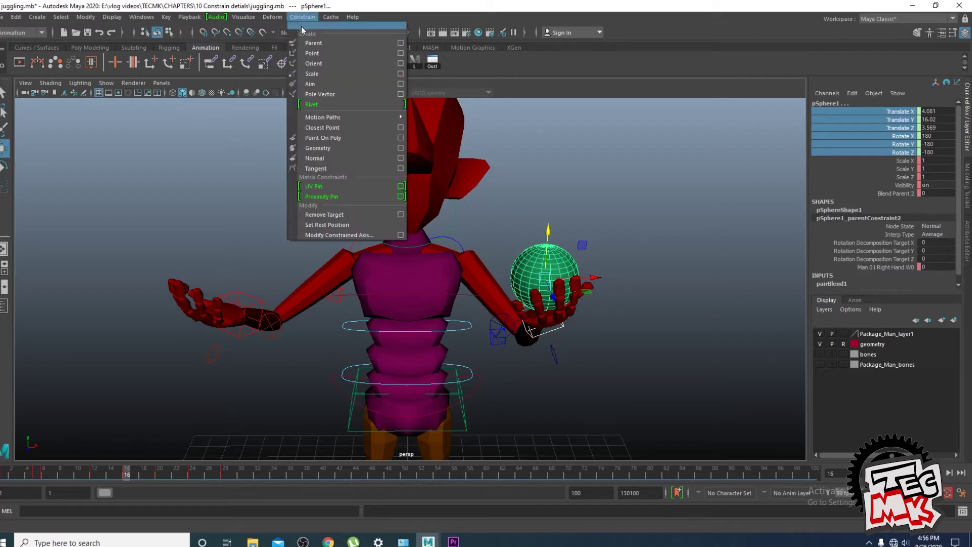
{"action": "left_click", "coordinate": [309, 43]}
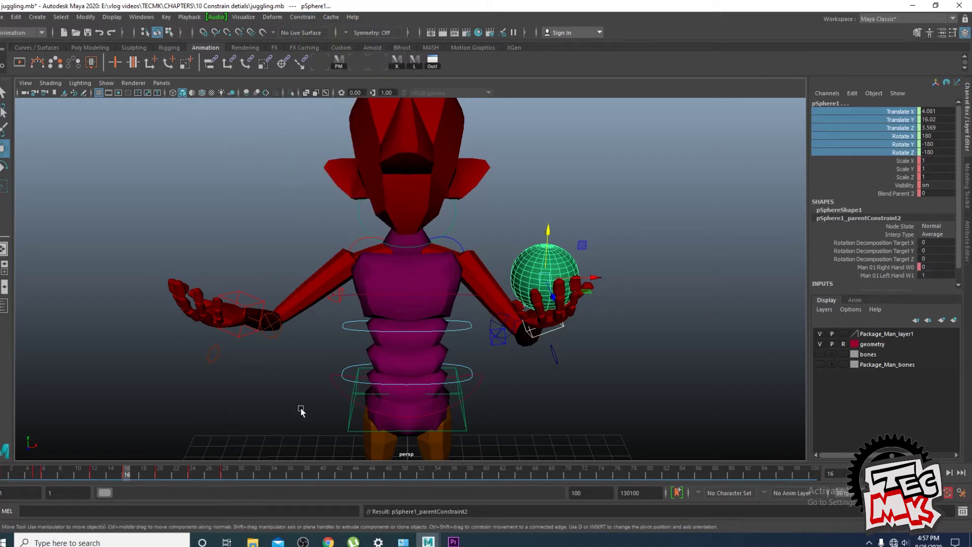
- At frame 1, set the parent constraint's Man 01 Left Hand W1 weight to 0
{"action": "left_click_drag", "start_coordinate": [109, 465], "coordinate": [4, 499]}
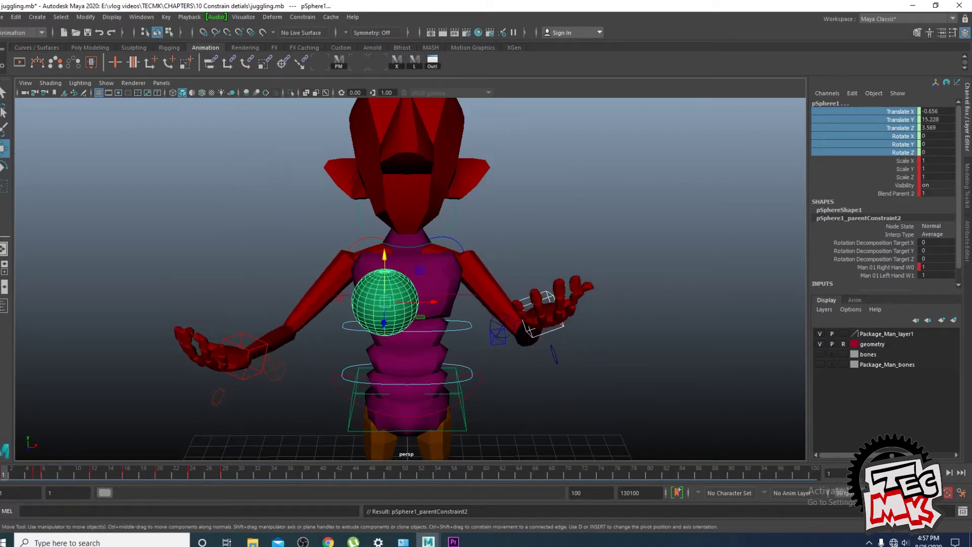
{"action": "left_click", "coordinate": [898, 276]}
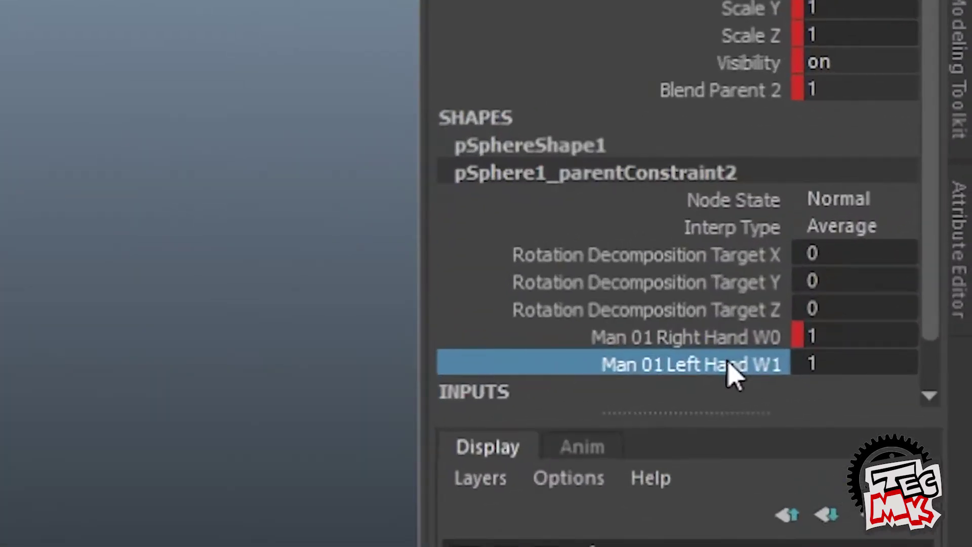
{"action": "left_click", "coordinate": [886, 361]}
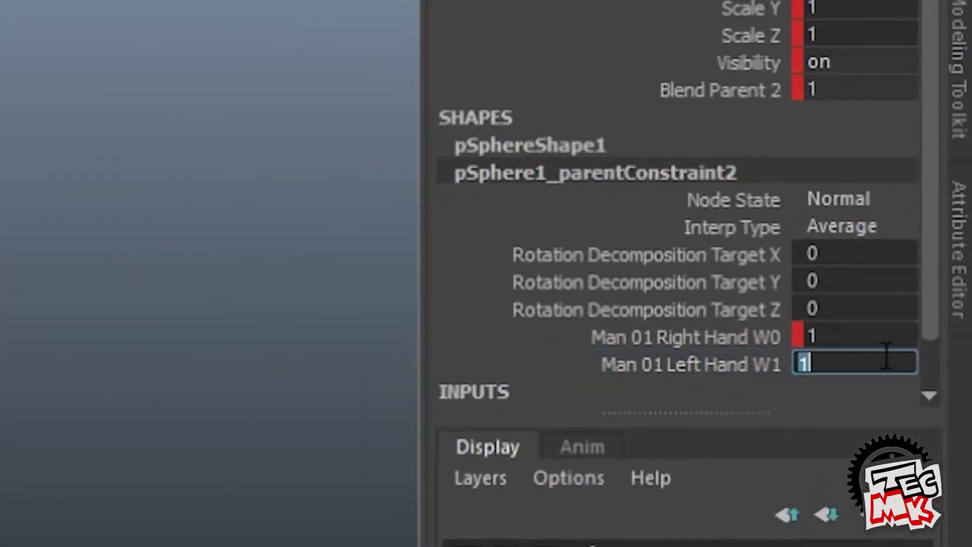
{"action": "type", "text": "0"}
{"action": "left_click", "coordinate": [743, 365]}
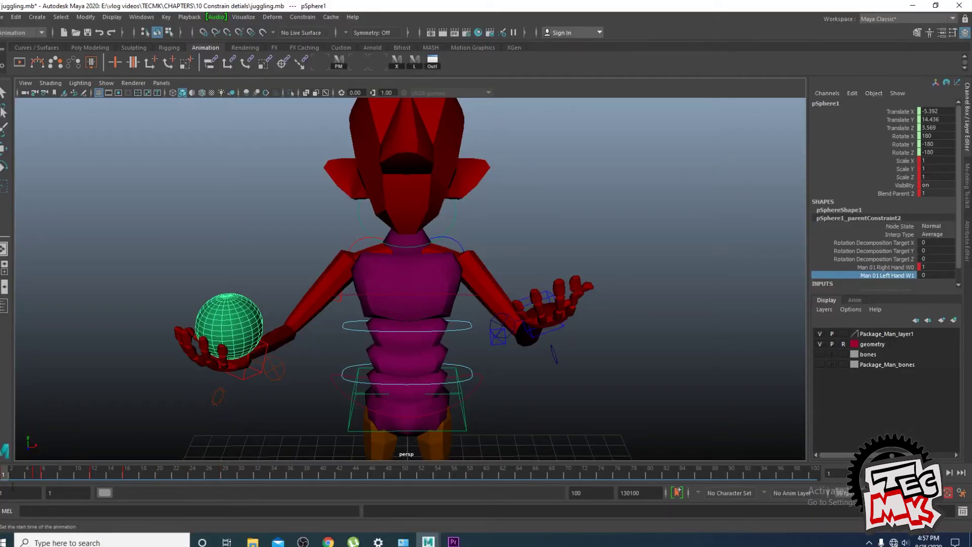
- At frame 15, key the Man 01 Left Hand W1 weight and all the ball's channels from Translate X to Blend Parent 2
{"action": "left_click_drag", "start_coordinate": [11, 480], "coordinate": [120, 487]}
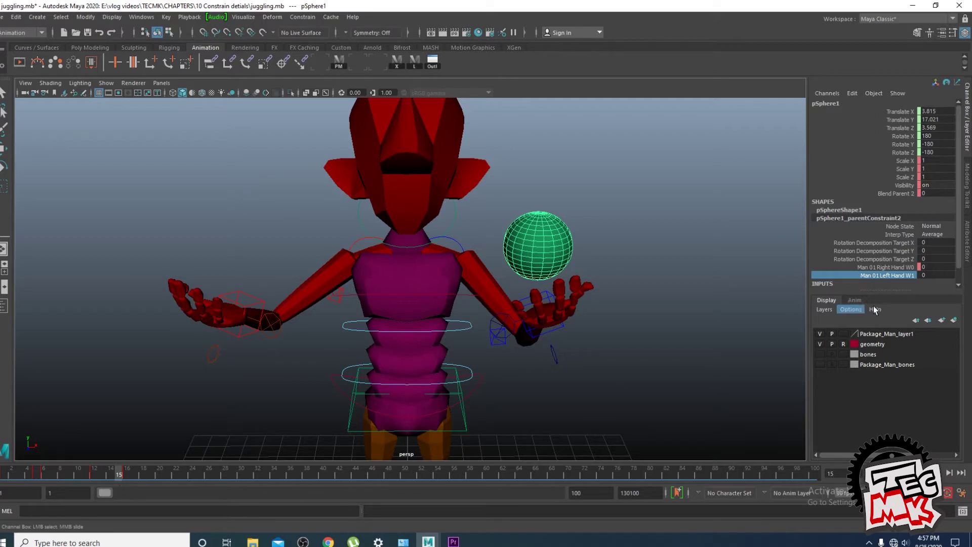
{"action": "right_click", "coordinate": [913, 274]}
{"action": "left_click", "coordinate": [897, 23]}
{"action": "left_click_drag", "start_coordinate": [909, 193], "coordinate": [910, 112]}
{"action": "right_click", "coordinate": [910, 113]}
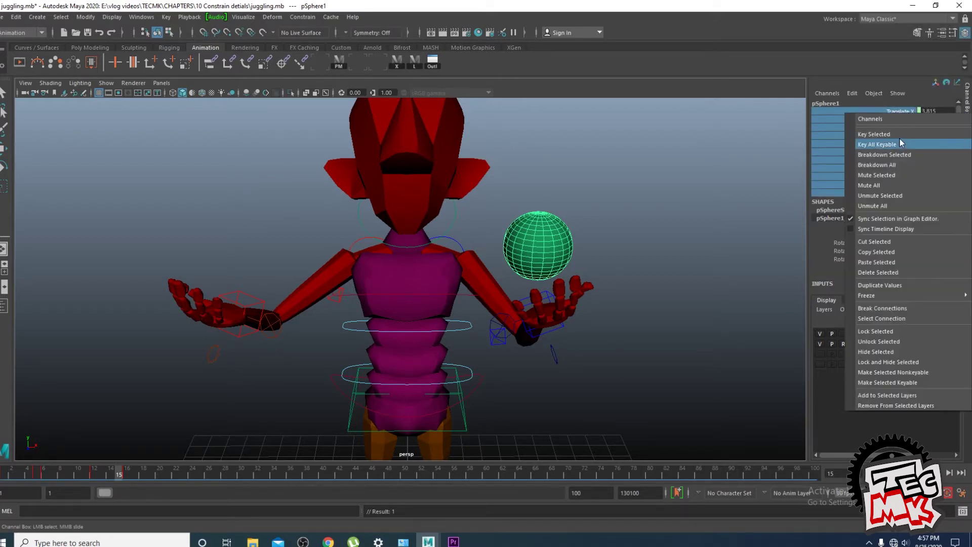
{"action": "left_click", "coordinate": [900, 138]}
- At frame 16, set the Man 01 Left Hand W1 weight to 1 and key both hand weights
{"action": "left_click", "coordinate": [126, 477]}
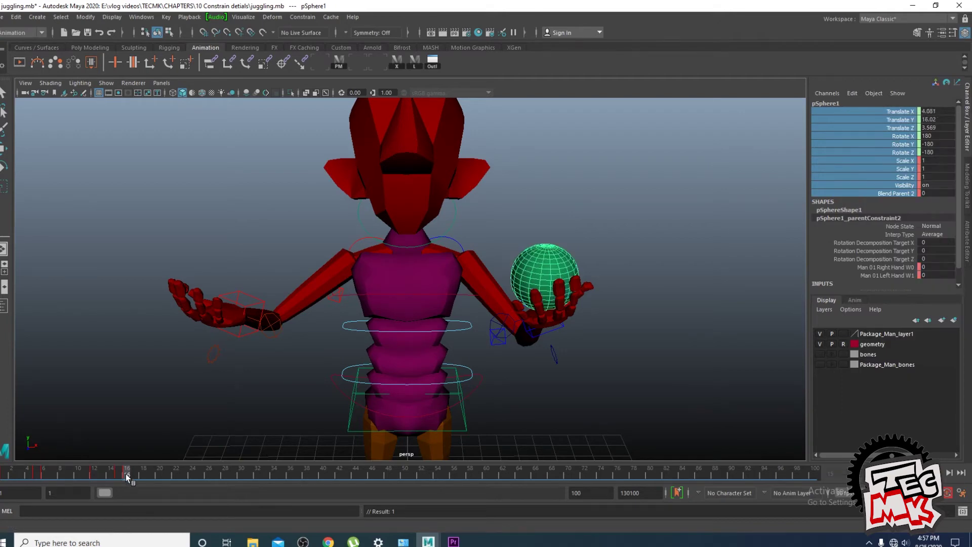
{"action": "double_click", "coordinate": [932, 275]}
{"action": "type", "text": "1"}
{"action": "left_click", "coordinate": [898, 274]}
{"action": "right_click", "coordinate": [899, 278]}
{"action": "left_click", "coordinate": [884, 23]}
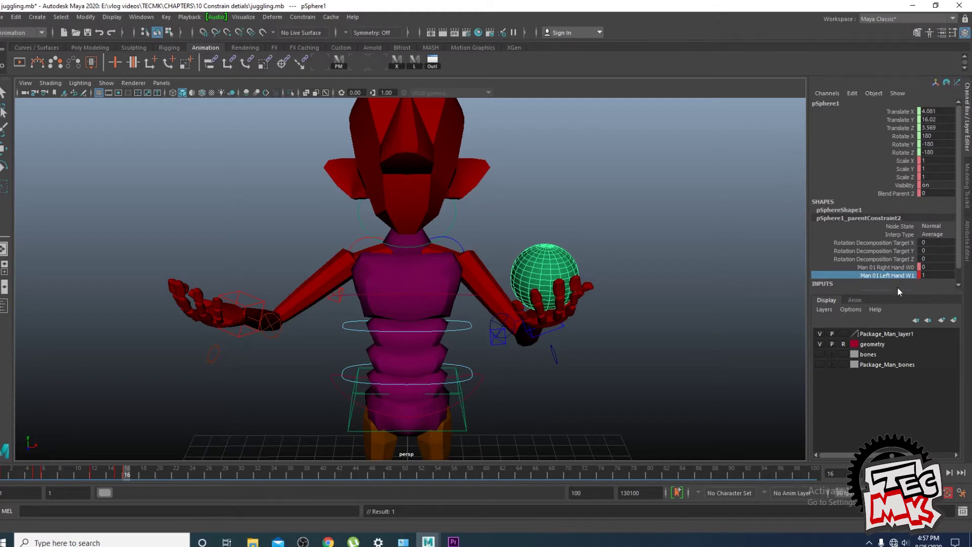
{"action": "left_click", "coordinate": [900, 268], "text": "shift"}
{"action": "right_click", "coordinate": [899, 269]}
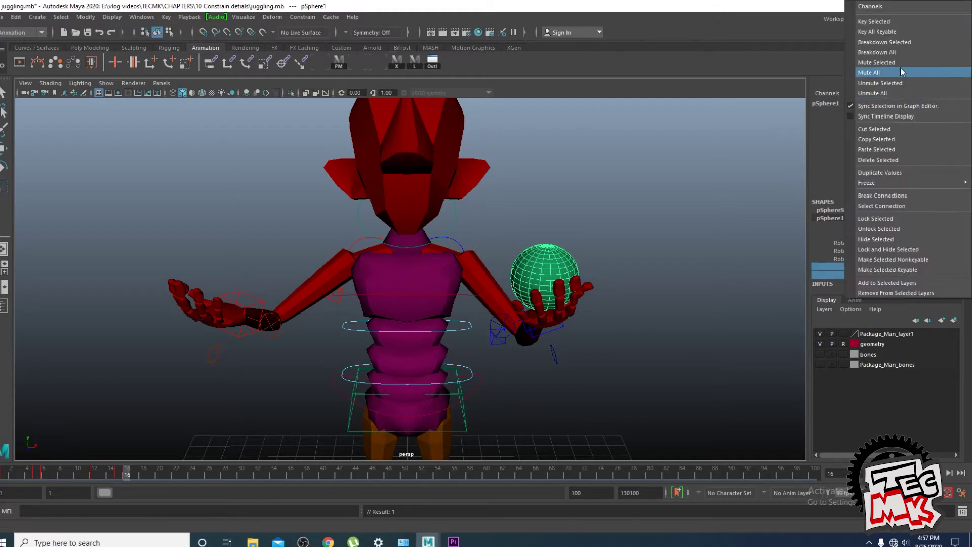
{"action": "left_click", "coordinate": [901, 22]}
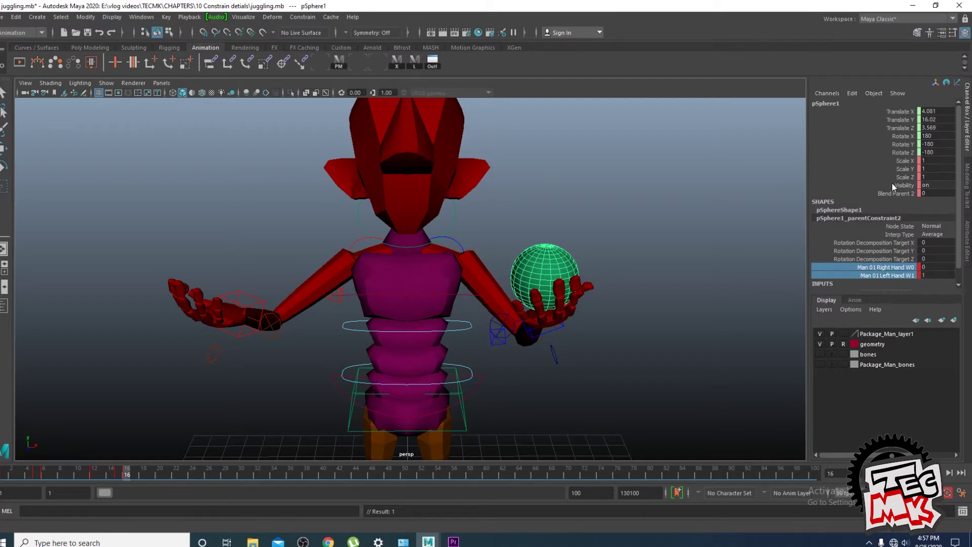
- Set the ball's Blend Parent 2 to 1 at frame 16, key all its channels, and scrub to check the catch
{"action": "double_click", "coordinate": [935, 193]}
{"action": "type", "text": "1"}
{"action": "left_click_drag", "start_coordinate": [913, 196], "coordinate": [906, 114]}
{"action": "right_click", "coordinate": [907, 115]}
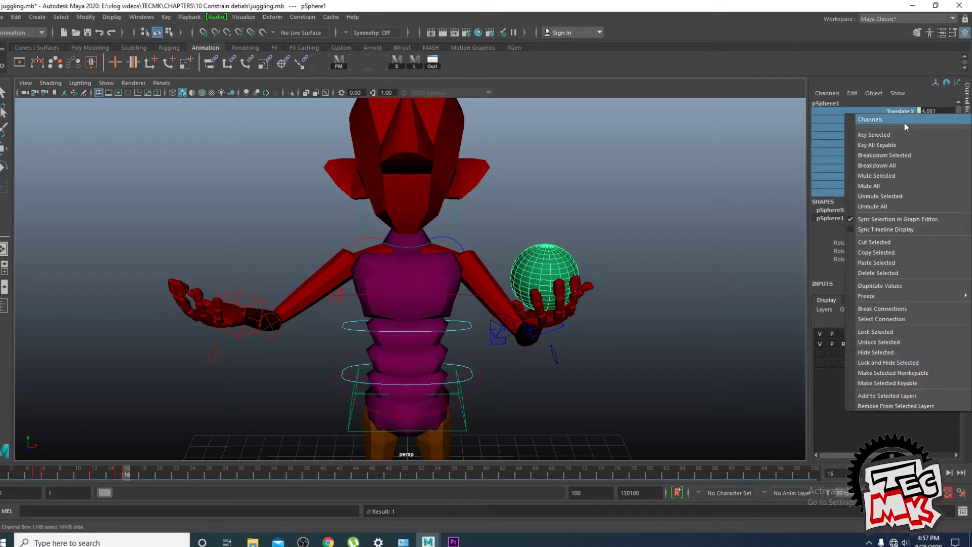
{"action": "left_click", "coordinate": [903, 136]}
{"action": "left_click_drag", "start_coordinate": [25, 470], "coordinate": [116, 484]}
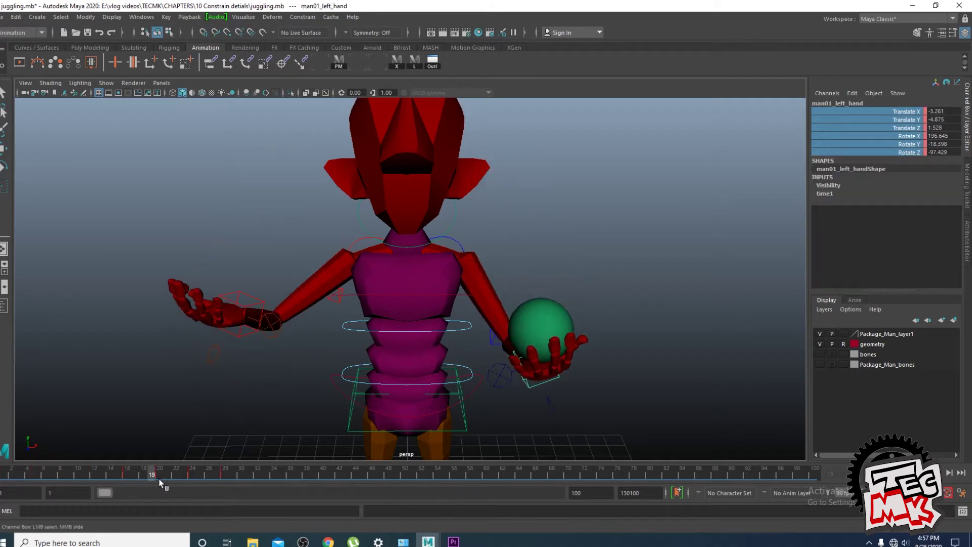
- Try moving the ball from the left hand to above the right hand at frame 28
{"action": "left_click_drag", "start_coordinate": [160, 481], "coordinate": [223, 477]}
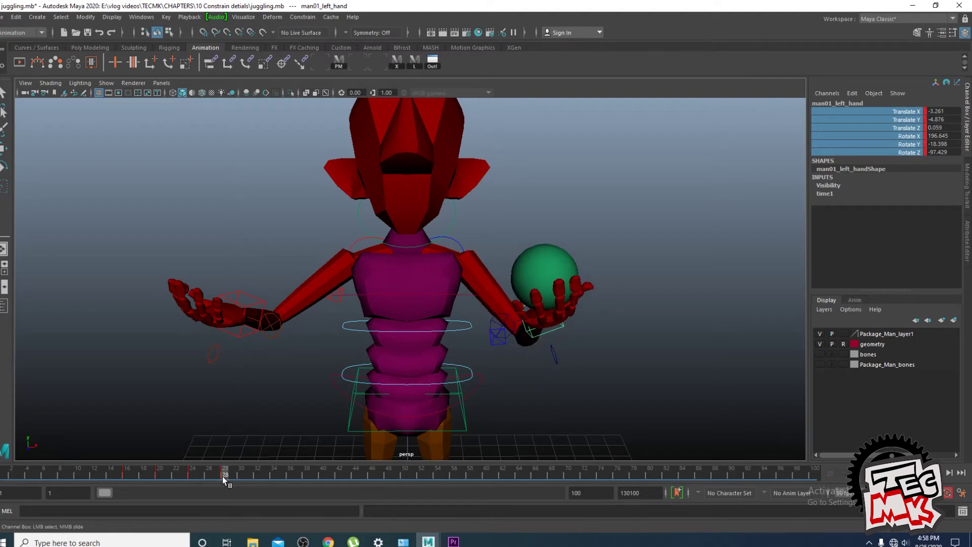
{"action": "left_click", "coordinate": [551, 266]}
{"action": "key", "text": "w"}
{"action": "left_click_drag", "start_coordinate": [547, 273], "coordinate": [230, 256]}
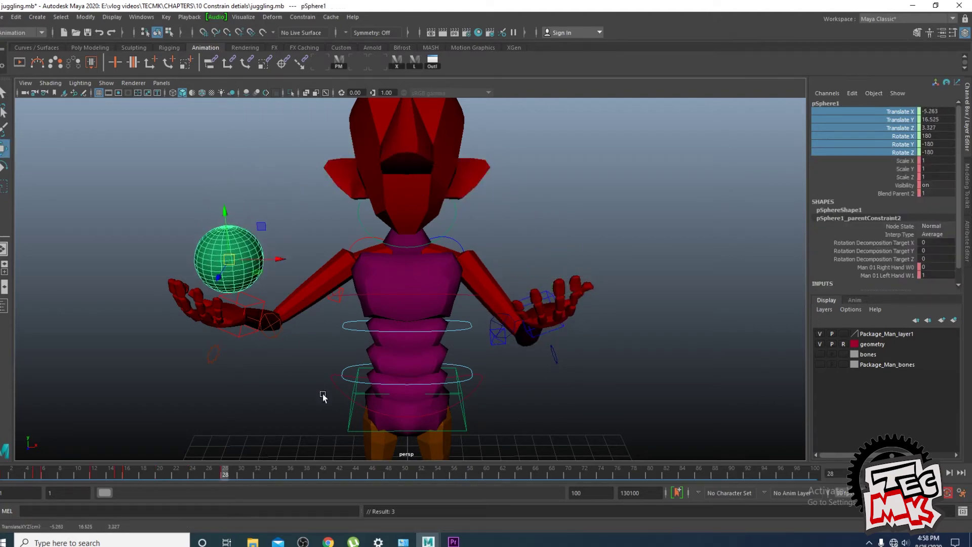
{"action": "key", "text": "ctrl+z"}
- Check the left hand's keys up to frame 28 and key the ball there
{"action": "left_click", "coordinate": [537, 337]}
{"action": "left_click_drag", "start_coordinate": [193, 476], "coordinate": [224, 478]}
{"action": "left_click", "coordinate": [562, 262]}
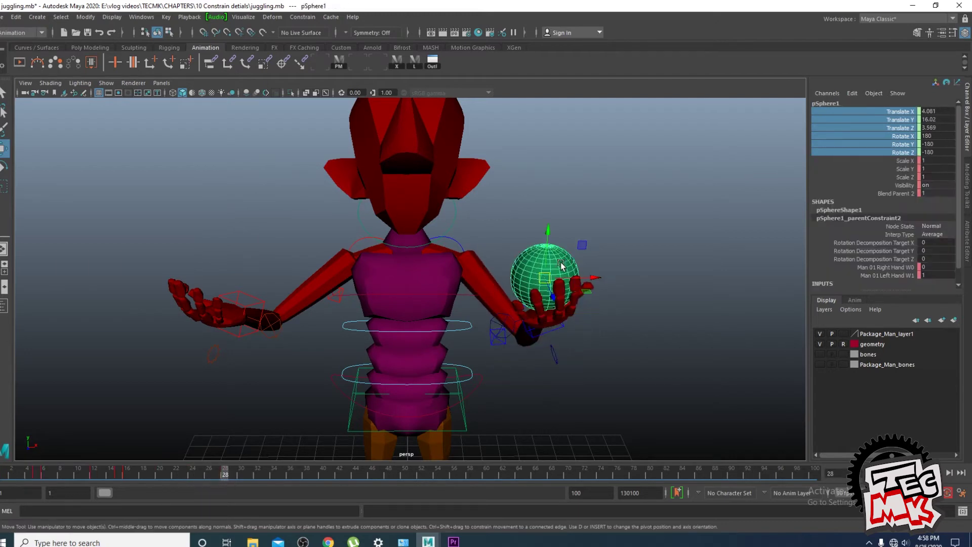
{"action": "key", "text": "s"}
- At frame 40, move the ball across to the right hand, key it, and scrub back to check the throw
{"action": "left_click_drag", "start_coordinate": [221, 476], "coordinate": [327, 478]}
{"action": "left_click_drag", "start_coordinate": [594, 285], "coordinate": [263, 304]}
{"action": "left_click", "coordinate": [218, 478]}
{"action": "left_click_drag", "start_coordinate": [218, 478], "coordinate": [273, 479]}
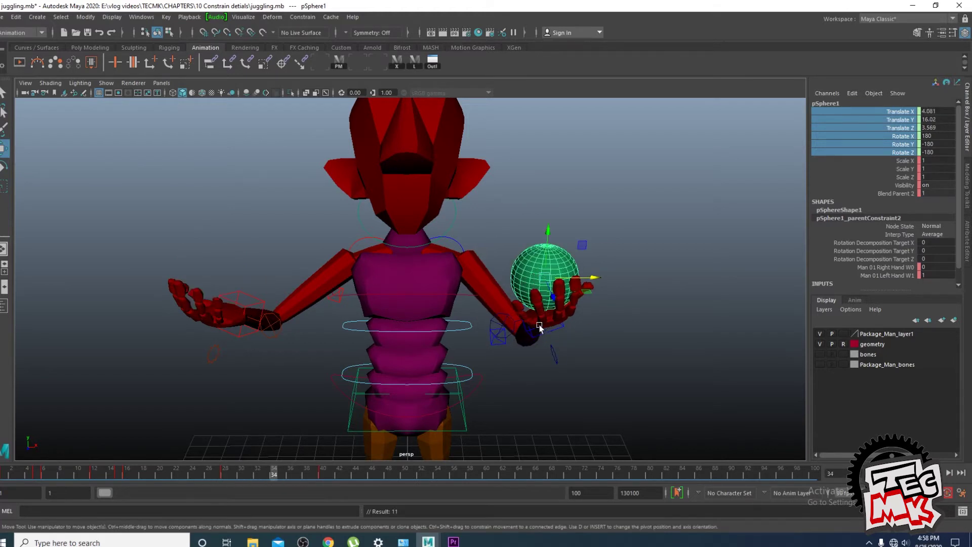
- Try moving the ball along X to the right hand again at frame 40
{"action": "left_click", "coordinate": [298, 480]}
{"action": "left_click_drag", "start_coordinate": [298, 481], "coordinate": [323, 480]}
{"action": "left_click_drag", "start_coordinate": [594, 290], "coordinate": [258, 290]}
{"action": "key", "text": "ctrl+z"}
- At frame 27, key both hand weights and all the ball's channels from Translate X to Blend Parent 2
{"action": "left_click_drag", "start_coordinate": [273, 470], "coordinate": [221, 494]}
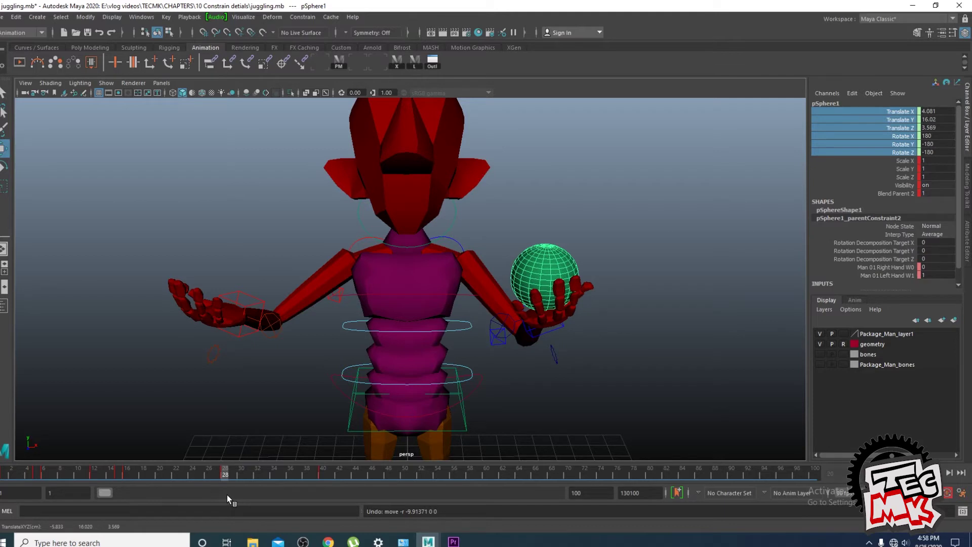
{"action": "left_click_drag", "start_coordinate": [221, 494], "coordinate": [215, 494]}
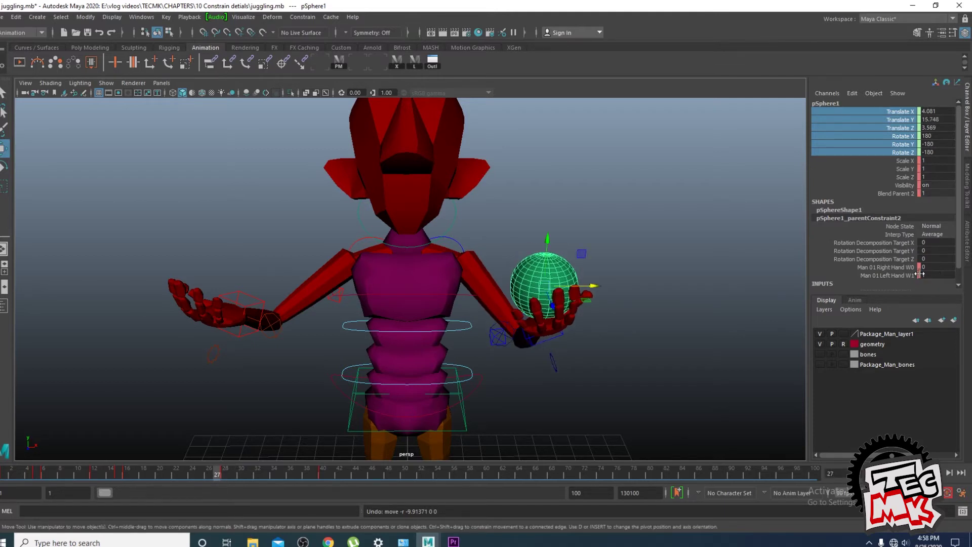
{"action": "left_click_drag", "start_coordinate": [907, 266], "coordinate": [904, 275]}
{"action": "right_click", "coordinate": [904, 274]}
{"action": "left_click", "coordinate": [904, 6]}
{"action": "left_click_drag", "start_coordinate": [906, 193], "coordinate": [905, 111]}
{"action": "right_click", "coordinate": [904, 111]}
{"action": "left_click", "coordinate": [904, 115]}
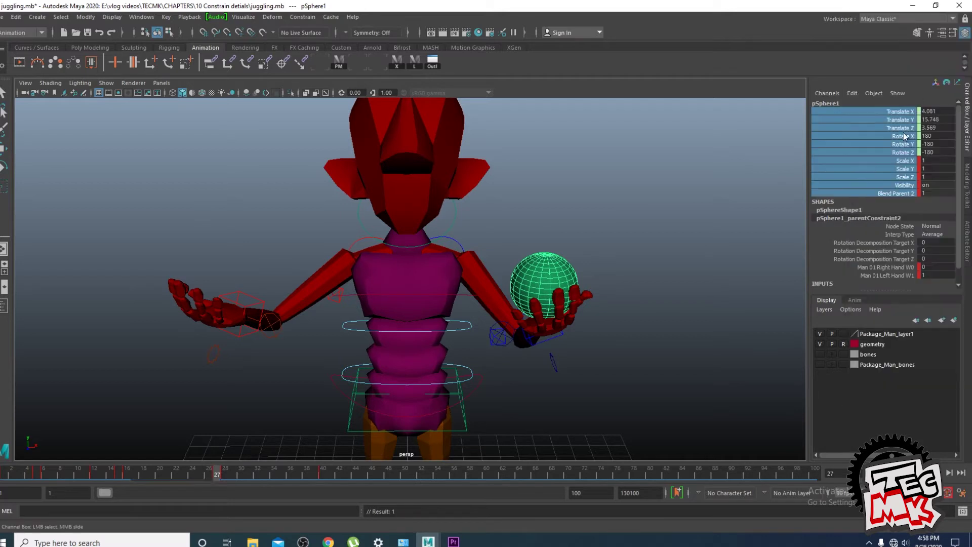
{"action": "left_click_drag", "start_coordinate": [217, 475], "coordinate": [224, 476]}
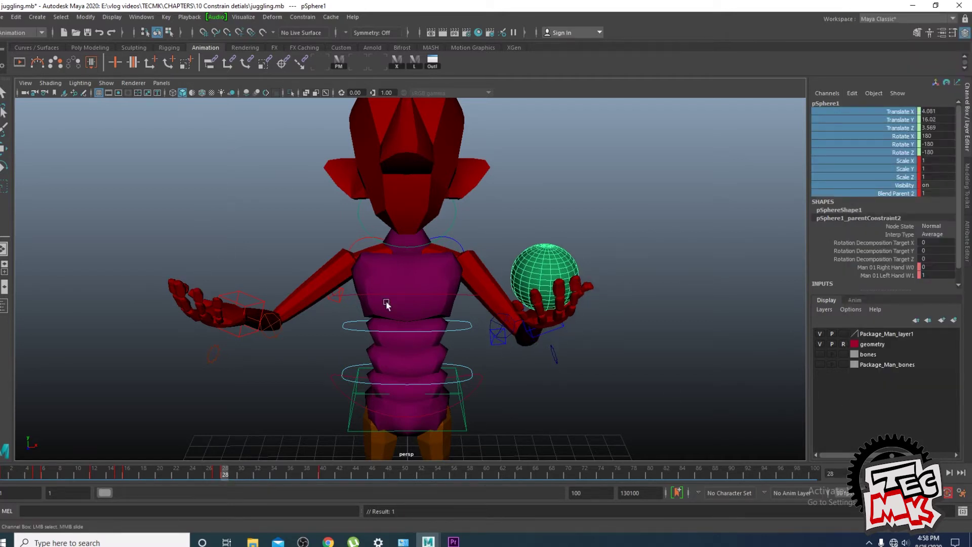
- At frame 28, set the ball's Blend Parent 2 to 0 and key all its channels from Translate X to Blend Parent 2
{"action": "left_click", "coordinate": [944, 193]}
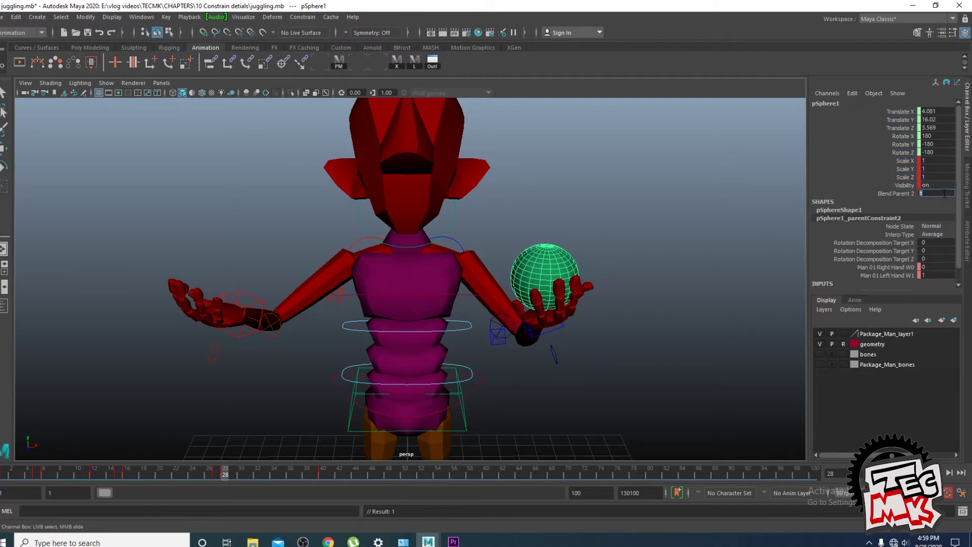
{"action": "type", "text": "0"}
{"action": "left_click_drag", "start_coordinate": [904, 193], "coordinate": [896, 110]}
{"action": "right_click", "coordinate": [895, 116]}
{"action": "left_click", "coordinate": [897, 136]}
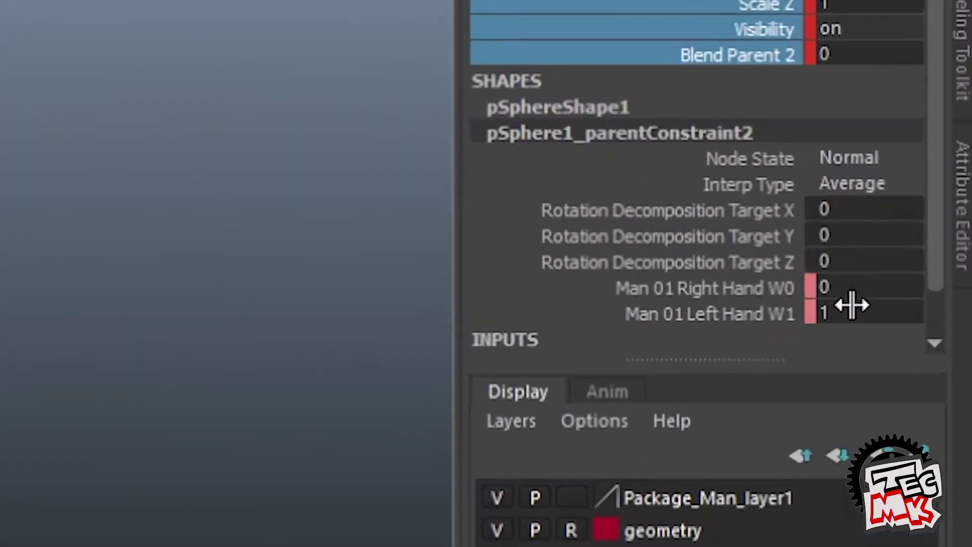
- Set the Man 01 Left Hand W1 weight to 0 and key both hand weights at frame 28
{"action": "left_click", "coordinate": [853, 305]}
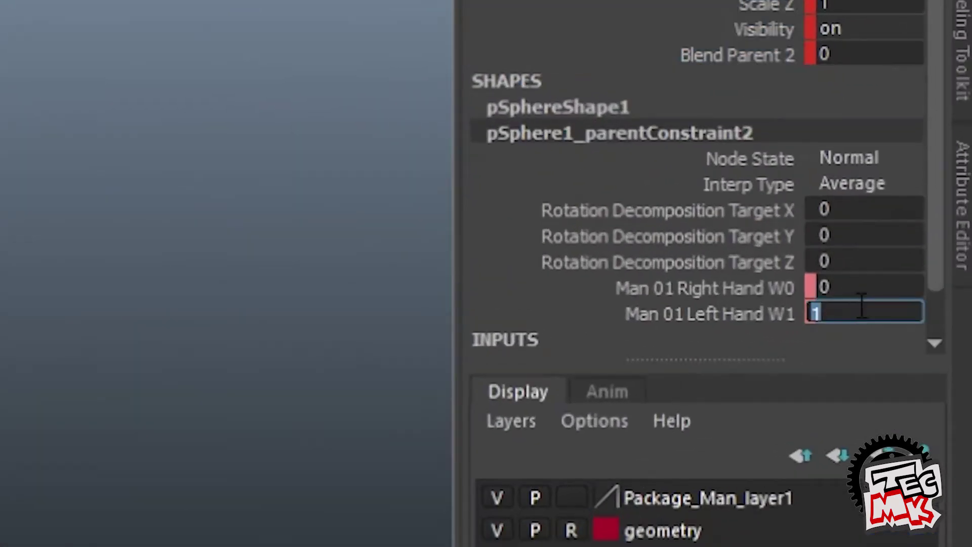
{"action": "type", "text": "0"}
{"action": "left_click_drag", "start_coordinate": [742, 316], "coordinate": [740, 295]}
{"action": "right_click", "coordinate": [740, 295]}
{"action": "left_click", "coordinate": [759, 1]}
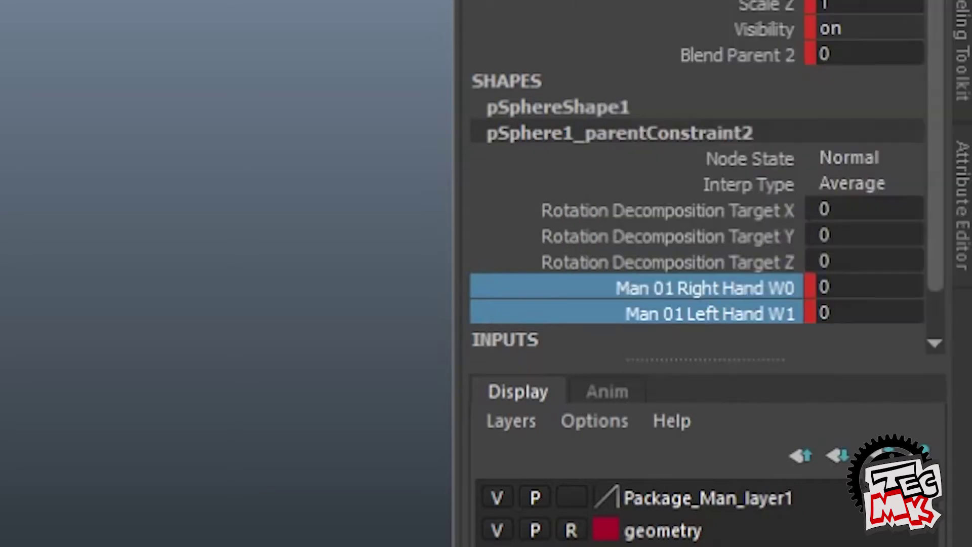
- At frame 40, move the ball along X to the right hand, at about -5.8, and key it
{"action": "left_click_drag", "start_coordinate": [213, 477], "coordinate": [324, 499]}
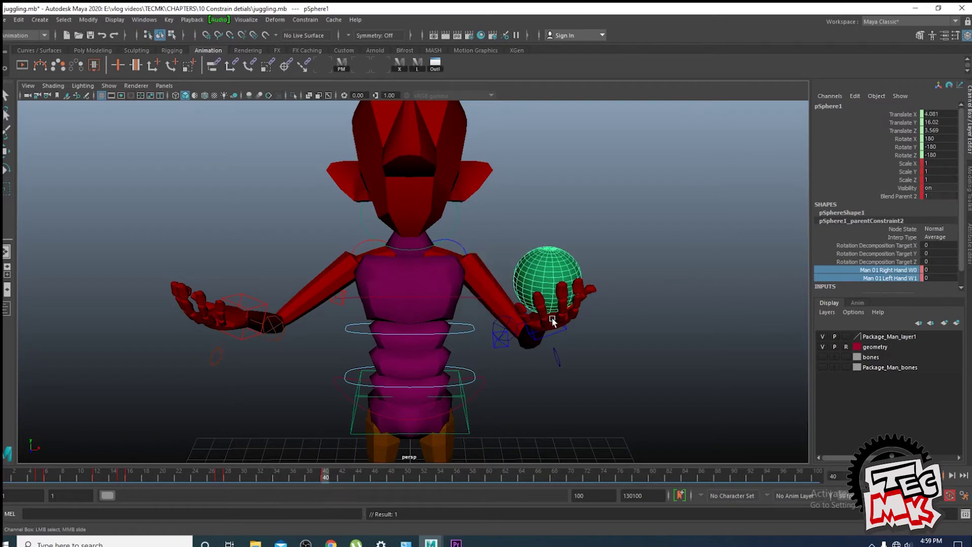
{"action": "key", "text": "w"}
{"action": "left_click_drag", "start_coordinate": [590, 294], "coordinate": [260, 298]}
{"action": "key", "text": "s"}
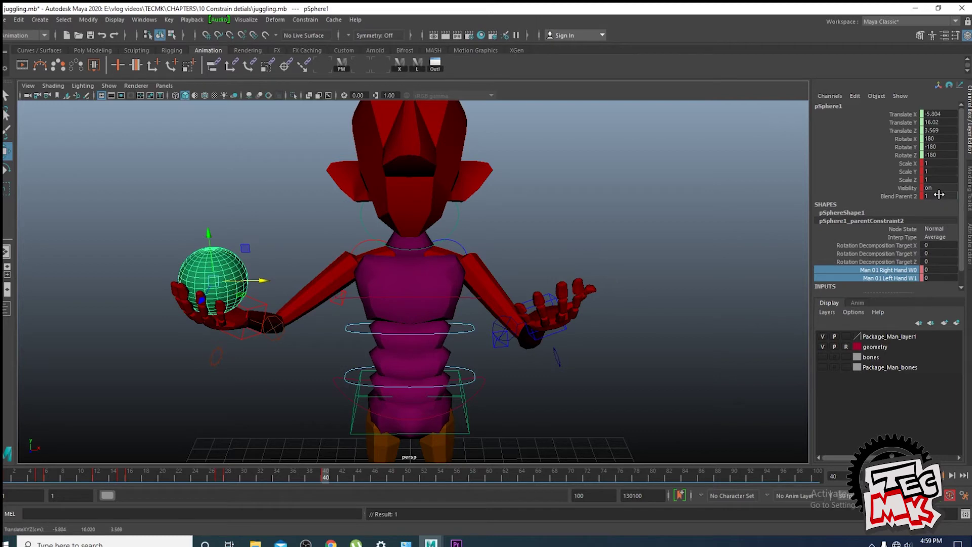
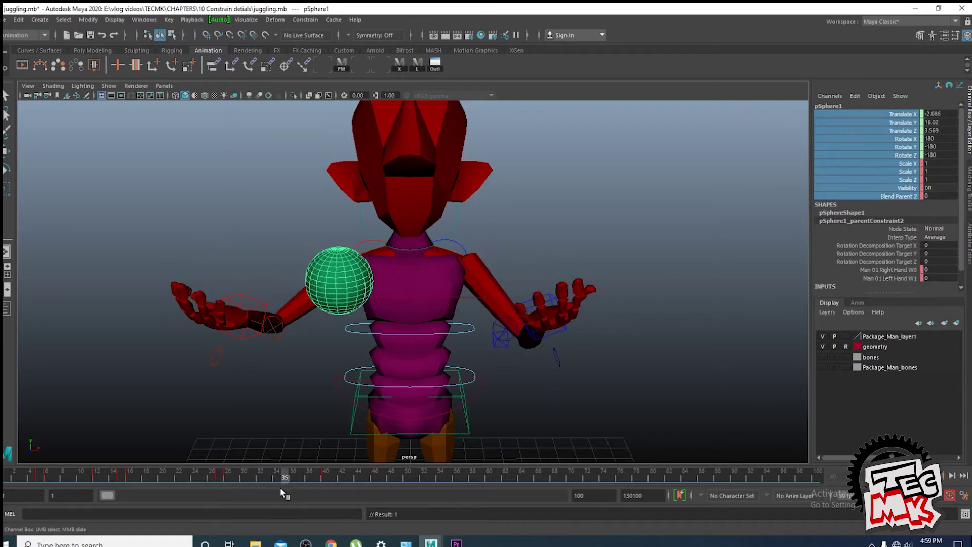
- At frame 35, raise the ball to about 20.5 in Translate Y and scrub to frame 40 to check the arc
{"action": "key", "text": "w"}
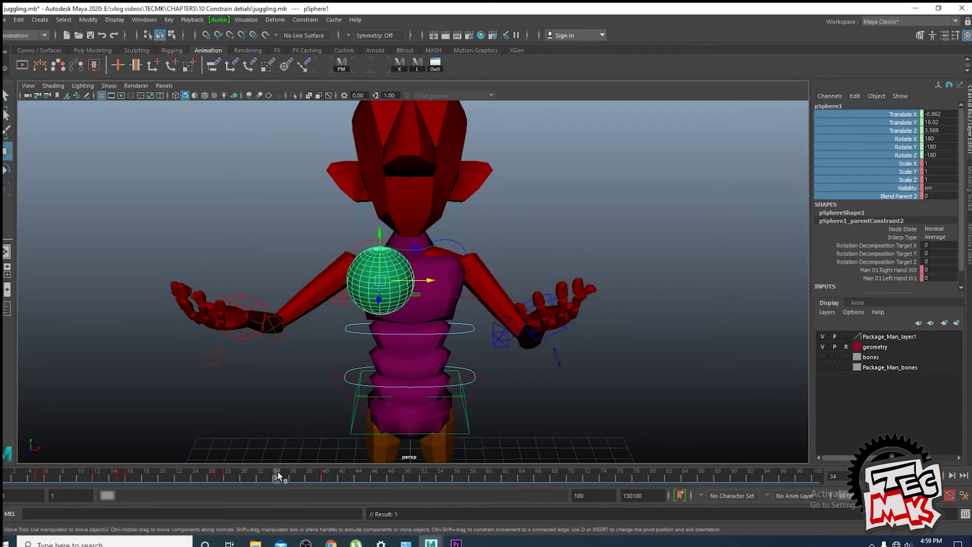
{"action": "left_click_drag", "start_coordinate": [337, 234], "coordinate": [357, 77]}
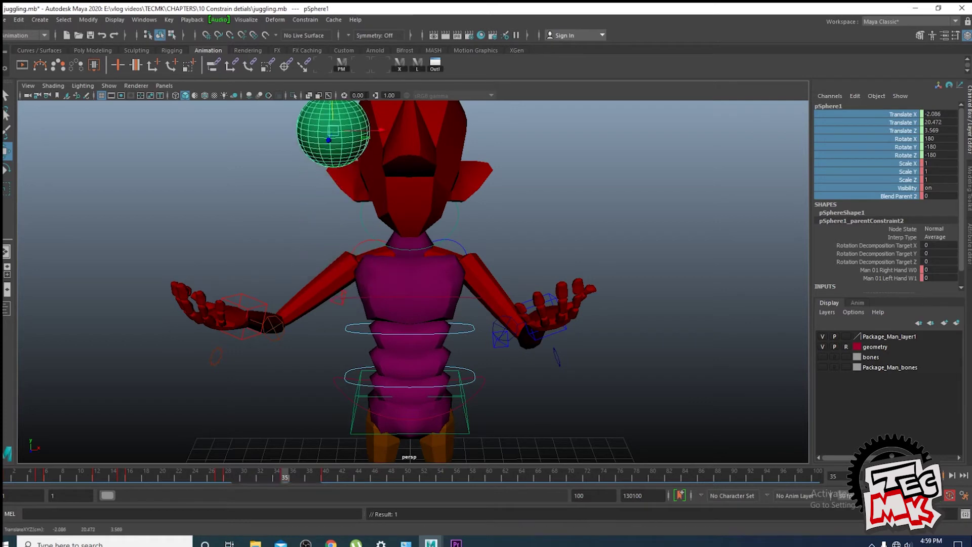
{"action": "scroll", "coordinate": [478, 223], "scroll_direction": "down", "scroll_amount": 3}
{"action": "left_click_drag", "start_coordinate": [257, 481], "coordinate": [321, 482]}
- Compare the right hand's keys with the ball's keys around the catch at frame 40
{"action": "left_click", "coordinate": [265, 324]}
{"action": "left_click", "coordinate": [265, 267]}
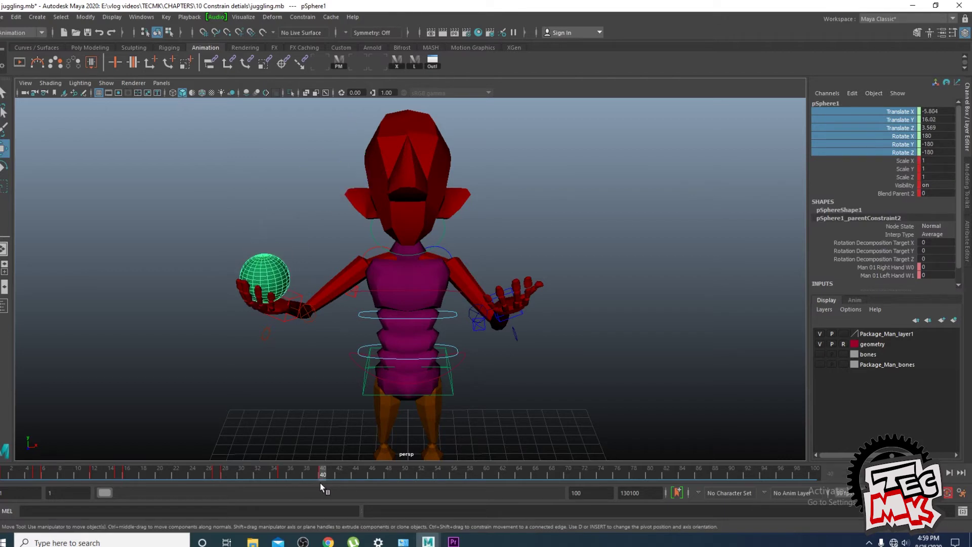
{"action": "left_click", "coordinate": [283, 317]}
{"action": "left_click", "coordinate": [365, 475]}
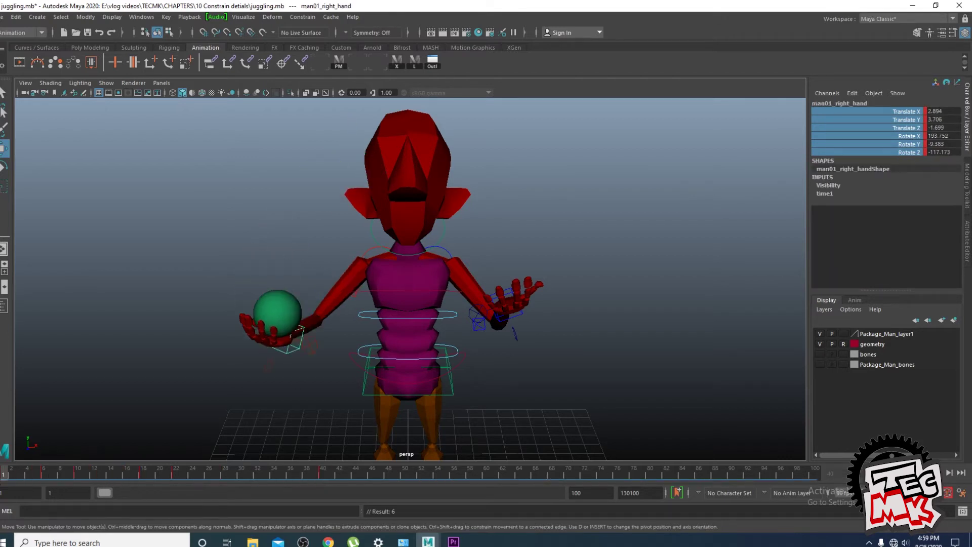
{"action": "left_click_drag", "start_coordinate": [302, 477], "coordinate": [321, 478]}
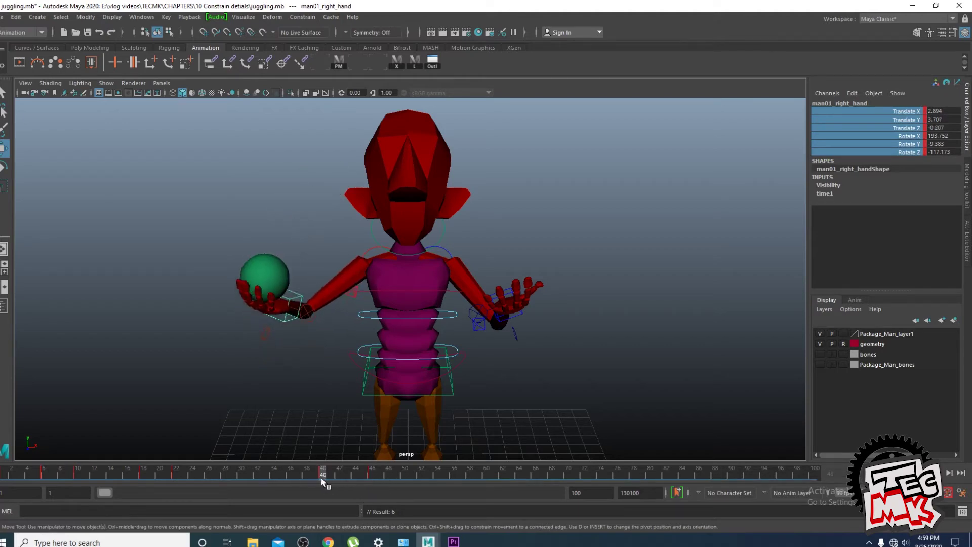
{"action": "scroll", "coordinate": [323, 400], "scroll_direction": "up", "scroll_amount": 3}
{"action": "left_click_drag", "start_coordinate": [323, 400], "coordinate": [404, 330], "text": "alt"}
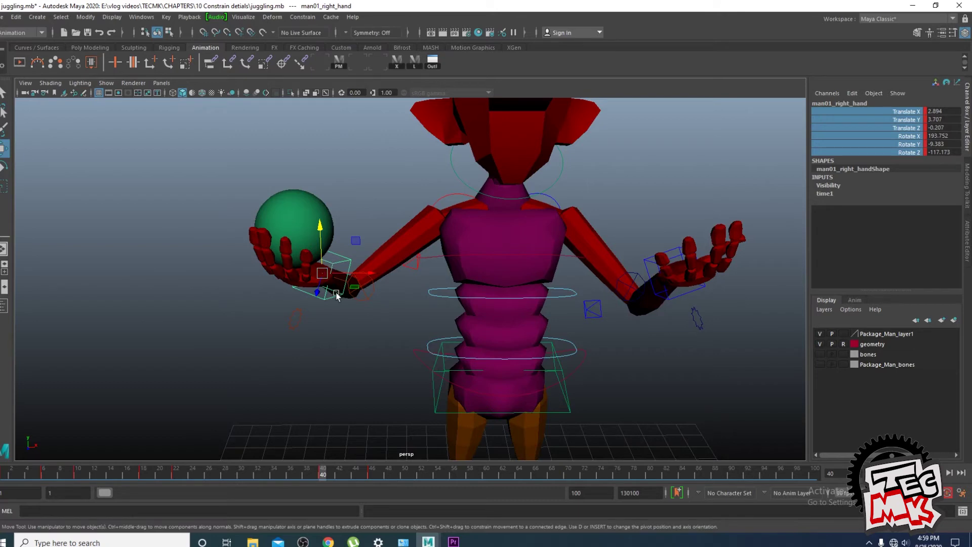
{"action": "left_click", "coordinate": [298, 212]}
{"action": "mouse_move", "coordinate": [317, 474]}
{"action": "left_mouse_down"}
{"action": "mouse_move", "coordinate": [378, 477]}
{"action": "mouse_move", "coordinate": [323, 478]}
{"action": "left_mouse_up"}
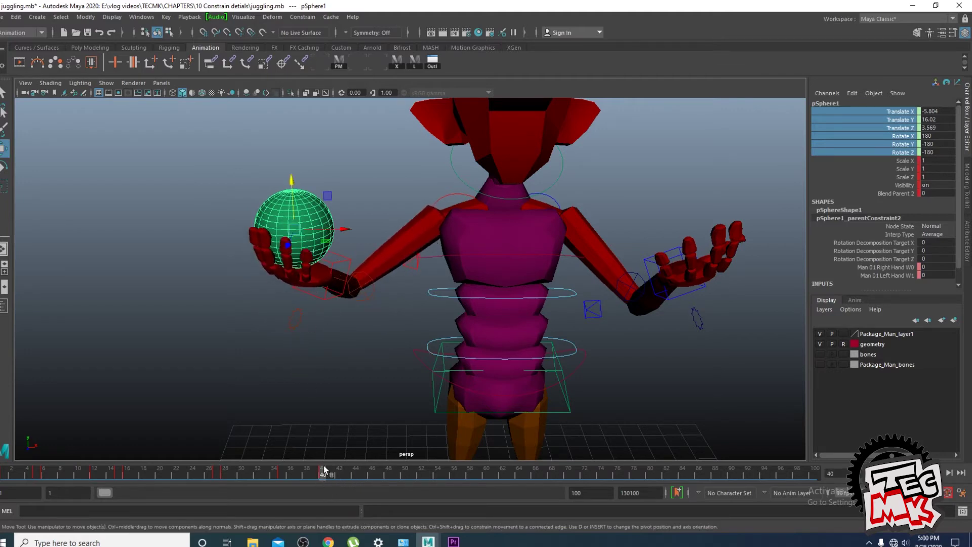
{"action": "left_click", "coordinate": [334, 265]}
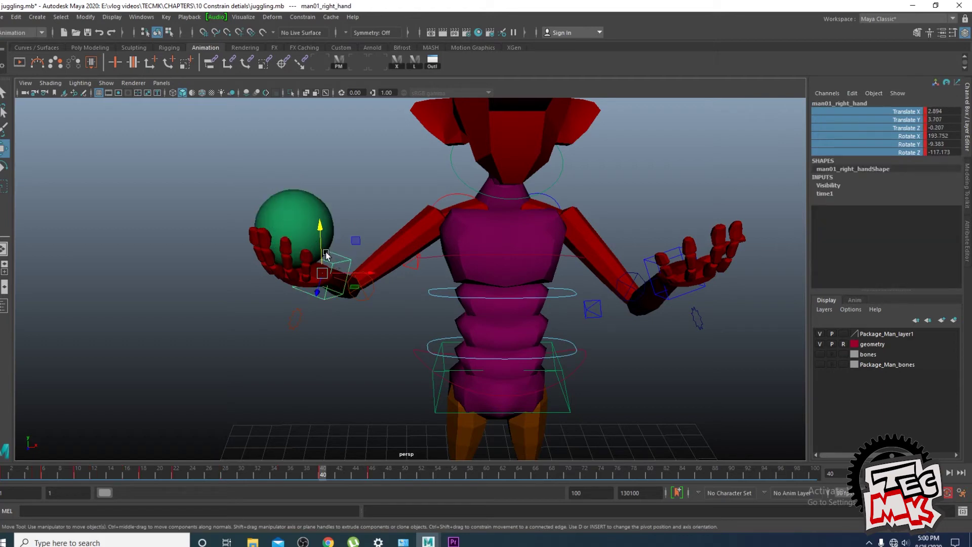
{"action": "left_click", "coordinate": [297, 232]}
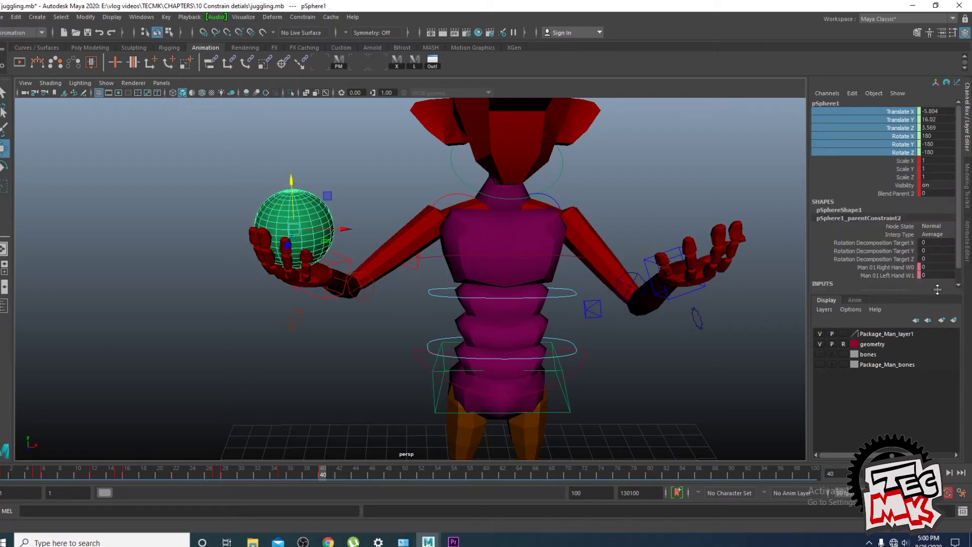
- At frame 39, key all the ball's channels from Translate X to Blend Parent 2 and both hand weights
{"action": "left_click", "coordinate": [315, 475]}
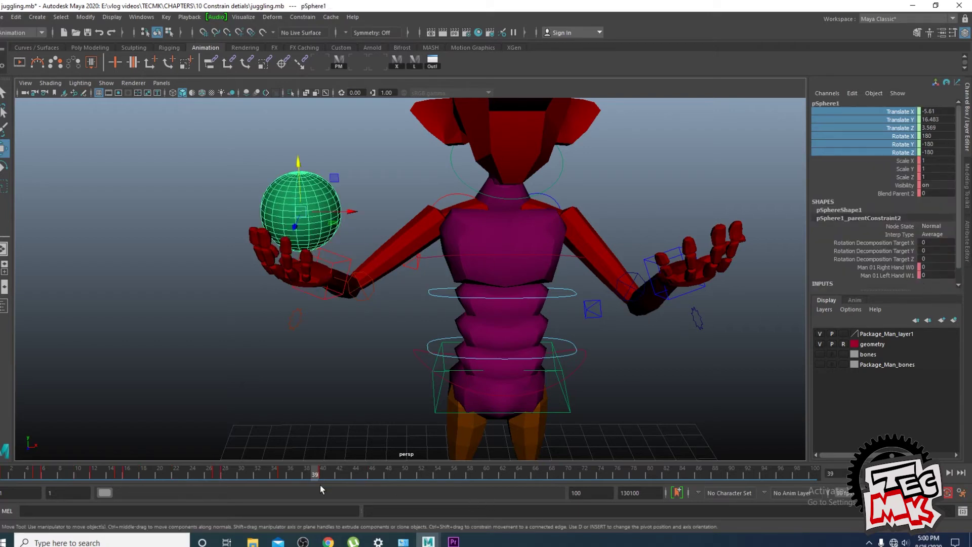
{"action": "left_click_drag", "start_coordinate": [861, 194], "coordinate": [905, 112]}
{"action": "right_click", "coordinate": [904, 113]}
{"action": "left_click", "coordinate": [901, 135]}
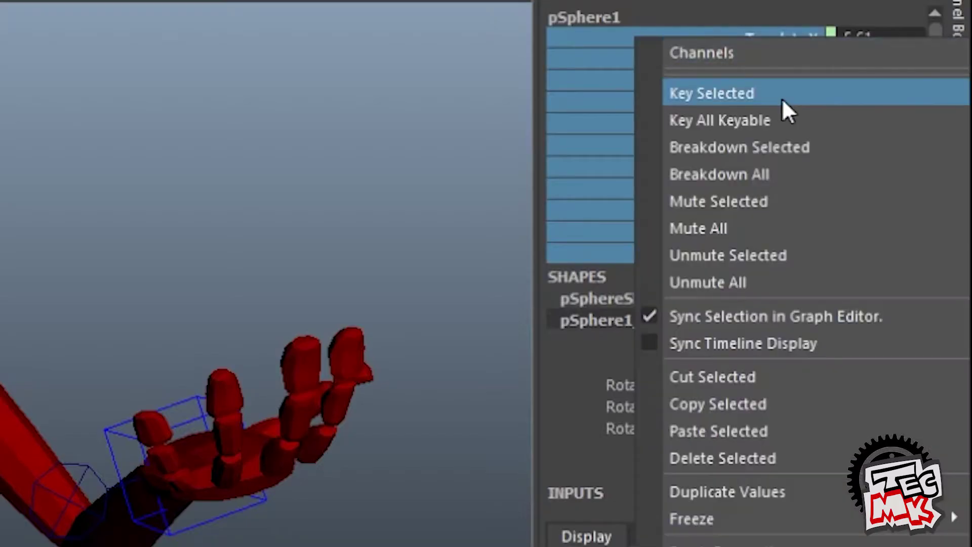
{"action": "left_click_drag", "start_coordinate": [766, 461], "coordinate": [776, 454]}
{"action": "right_click", "coordinate": [778, 450]}
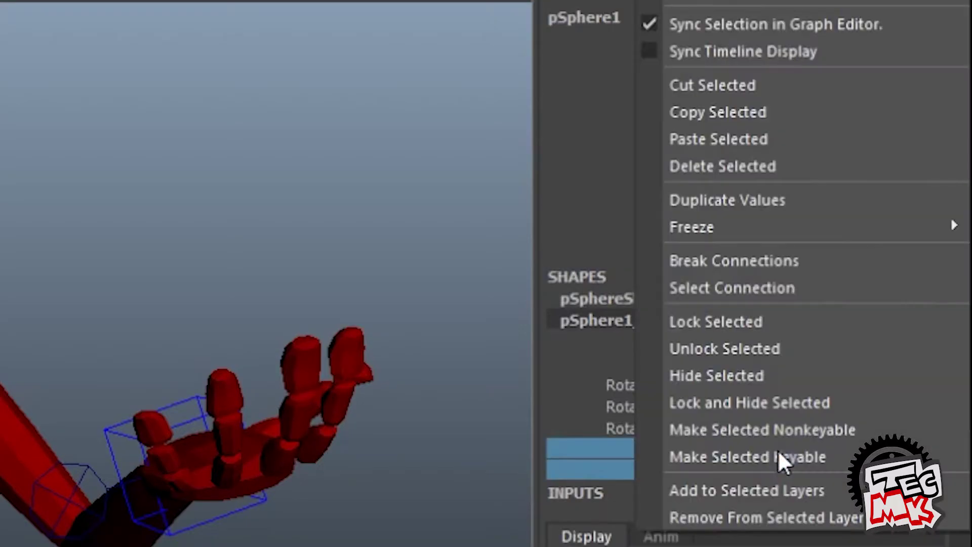
{"action": "key", "text": "Escape"}
- At frame 40, set the Man 01 Right Hand W0 weight to 1 and key both hand weights
{"action": "key", "text": "alt+period"}
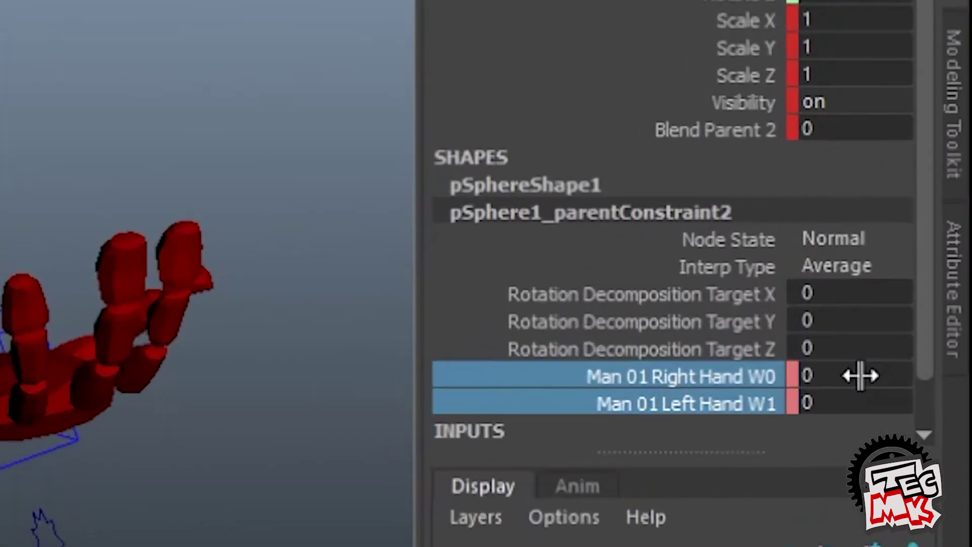
{"action": "left_click", "coordinate": [940, 266]}
{"action": "type", "text": "1"}
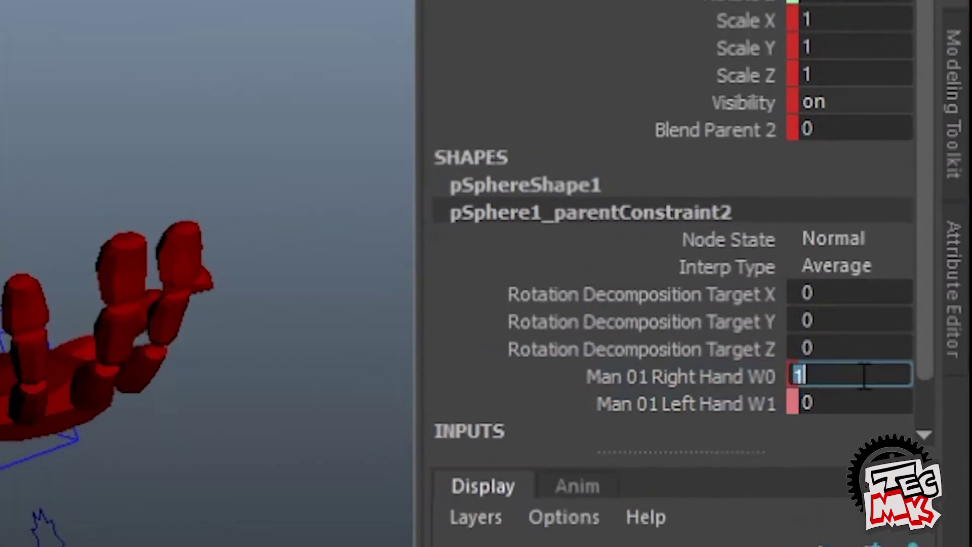
{"action": "right_click", "coordinate": [806, 402]}
{"action": "key", "text": "Escape"}
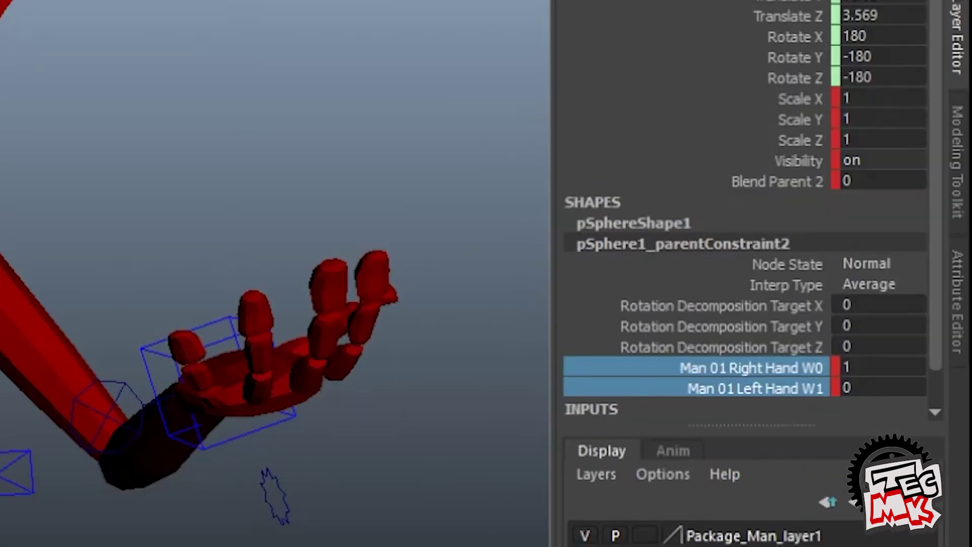
- Set Blend Parent 2 to 1 at frame 40, key all the ball's channels, and scrub through the first throw to check it
{"action": "left_click", "coordinate": [889, 183]}
{"action": "left_click", "coordinate": [793, 183]}
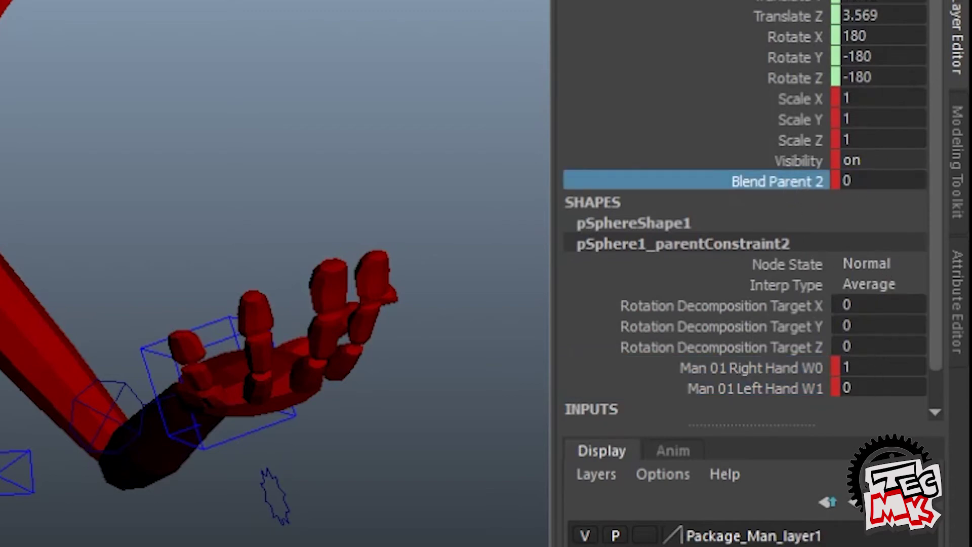
{"action": "key", "text": "alt+period"}
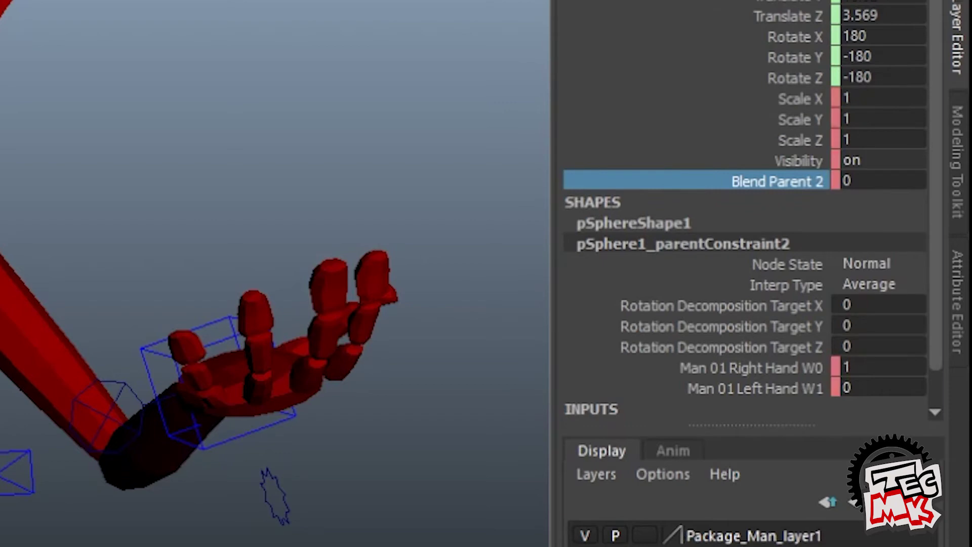
{"action": "key", "text": "alt+period"}
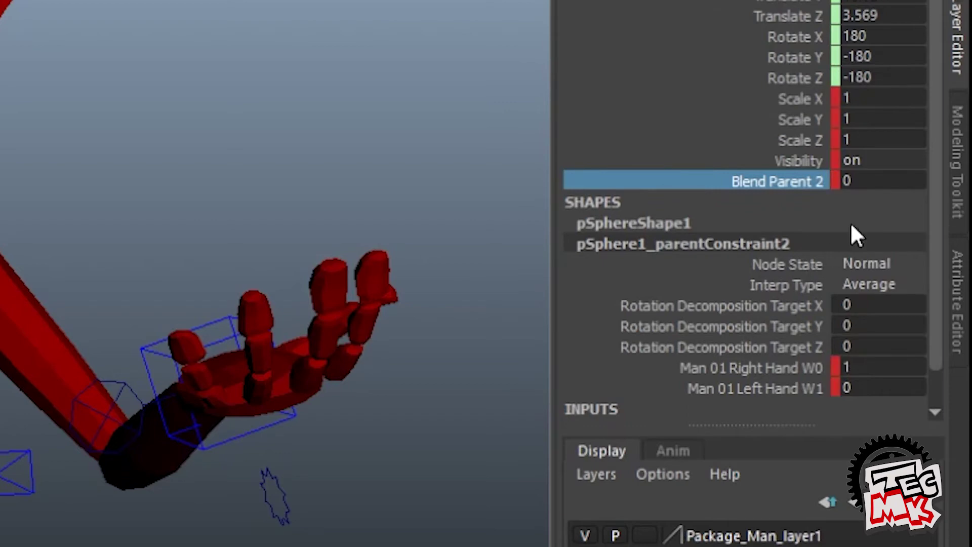
{"action": "left_click", "coordinate": [836, 180]}
{"action": "left_click_drag", "start_coordinate": [791, 182], "coordinate": [790, 7]}
{"action": "right_click", "coordinate": [790, 7]}
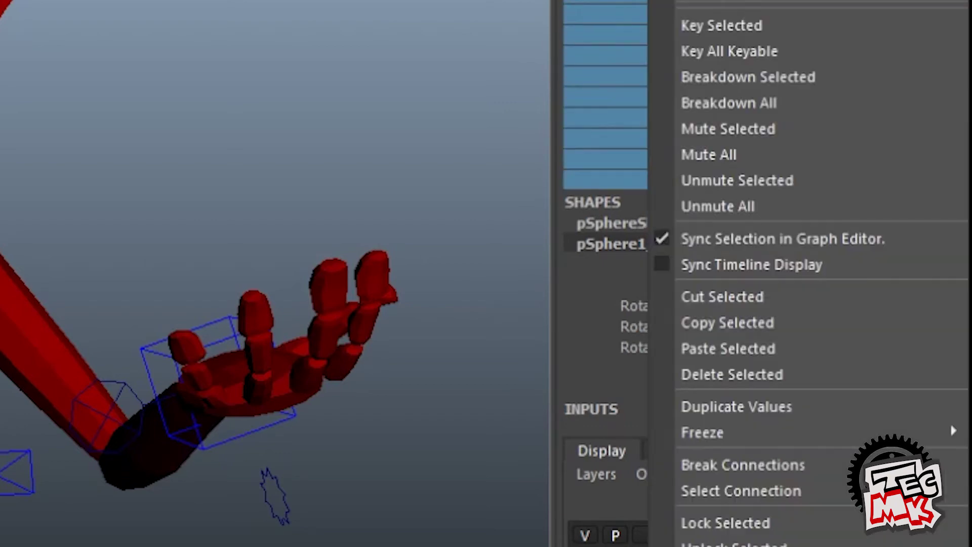
{"action": "left_click", "coordinate": [784, 27]}
{"action": "left_click_drag", "start_coordinate": [56, 517], "coordinate": [113, 493]}
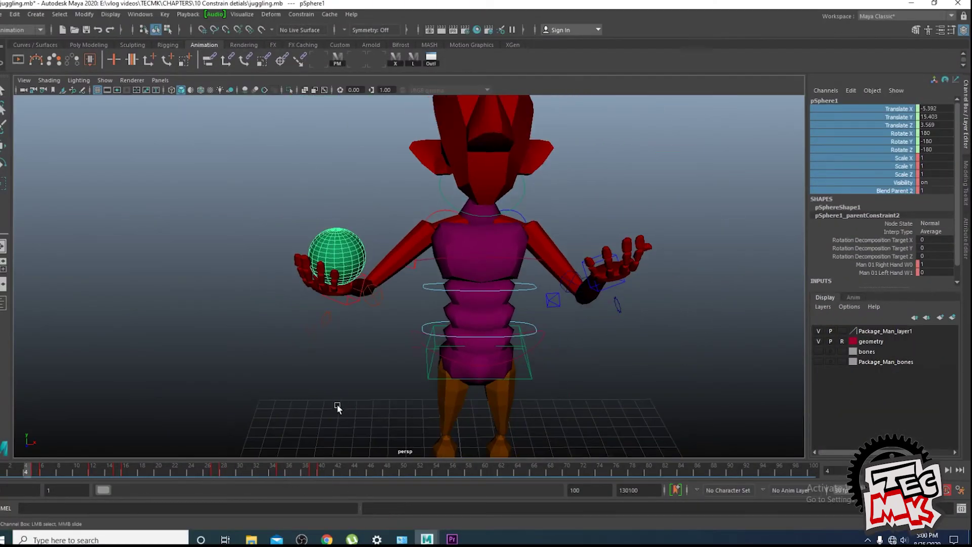
{"action": "left_click_drag", "start_coordinate": [58, 469], "coordinate": [126, 471]}
{"action": "scroll", "coordinate": [440, 304], "scroll_direction": "down", "scroll_amount": 3}
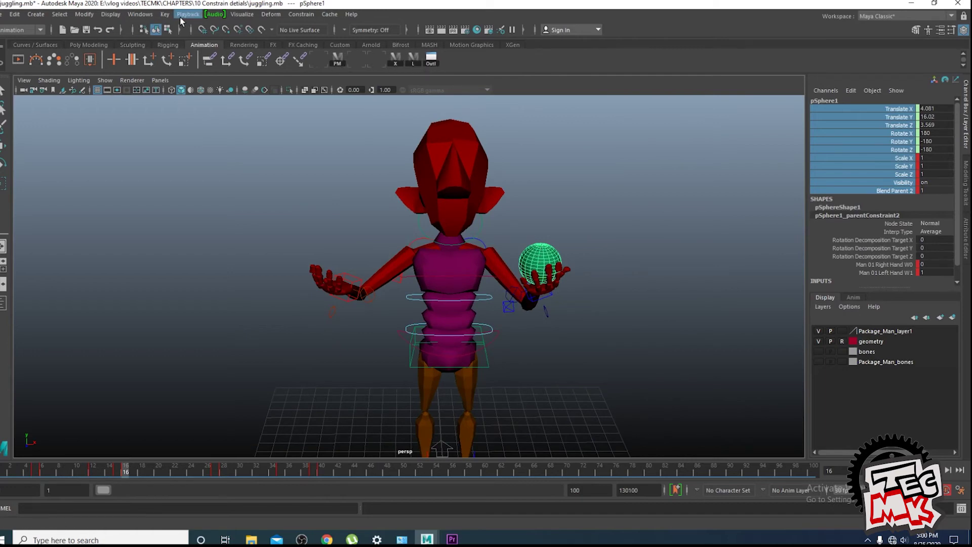
- Isolate the ball's Translate Y curve in the Graph Editor, break the frame 6 key's tangent and steepen its outgoing side
{"action": "left_click", "coordinate": [242, 14]}
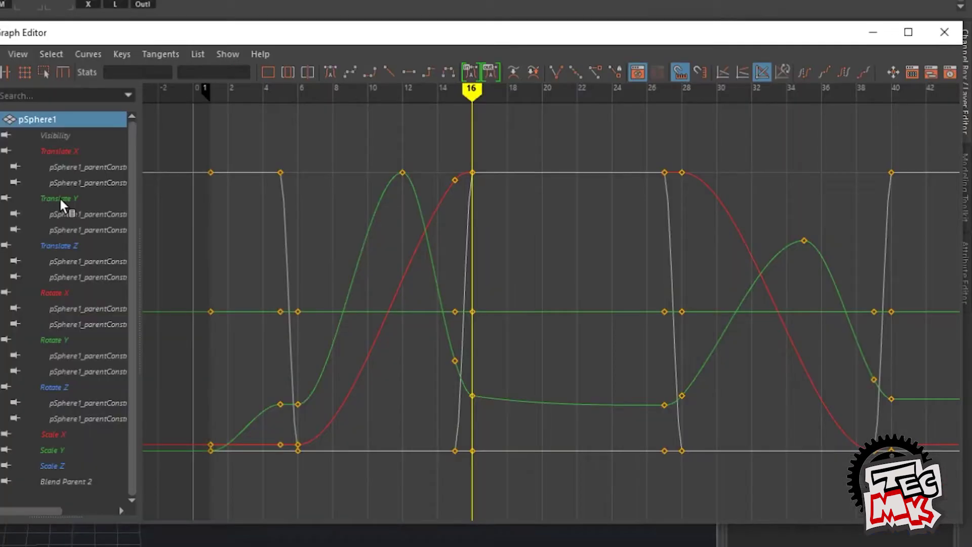
{"action": "left_click", "coordinate": [60, 199]}
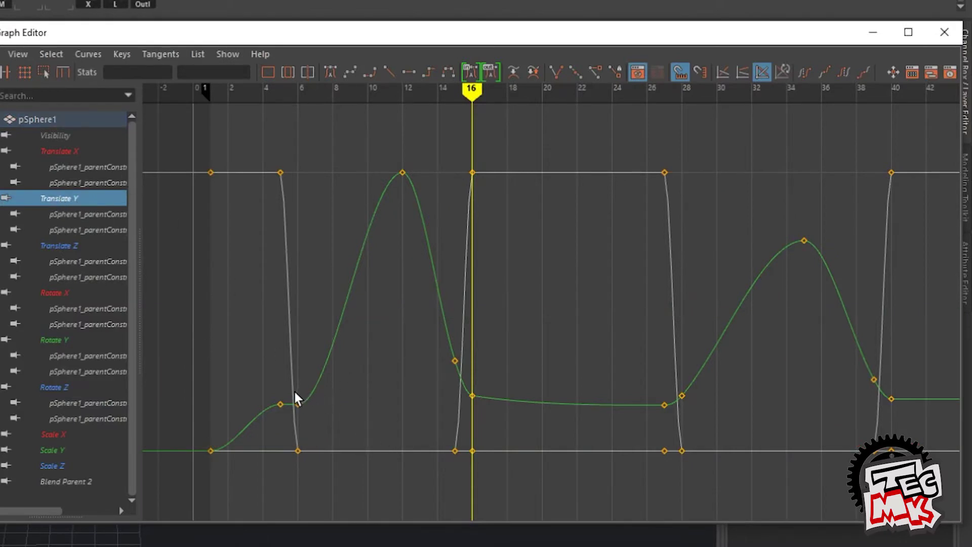
{"action": "left_click_drag", "start_coordinate": [307, 409], "coordinate": [307, 410]}
{"action": "left_click_drag", "start_coordinate": [481, 403], "coordinate": [482, 403]}
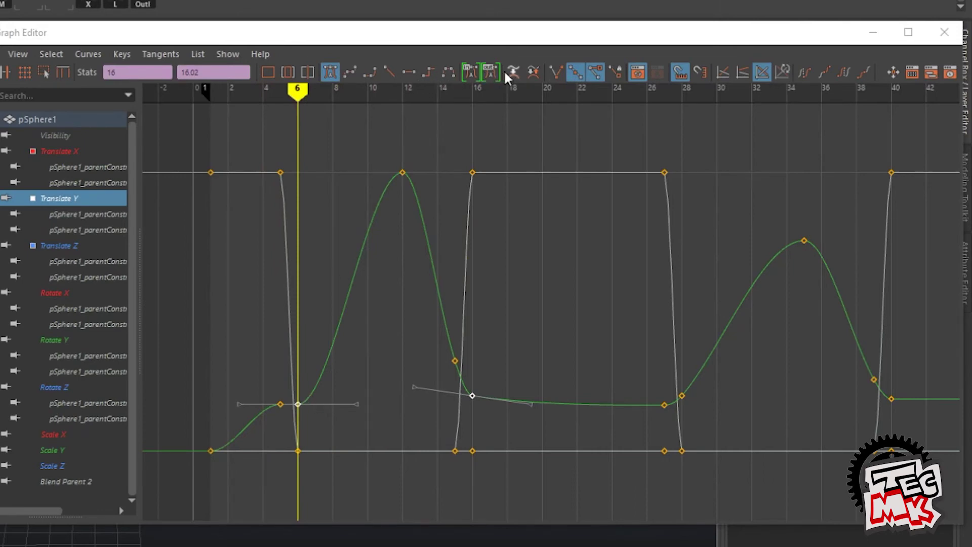
{"action": "left_click_drag", "start_coordinate": [349, 375], "coordinate": [375, 426]}
{"action": "middle_click_drag", "start_coordinate": [373, 420], "coordinate": [317, 339]}
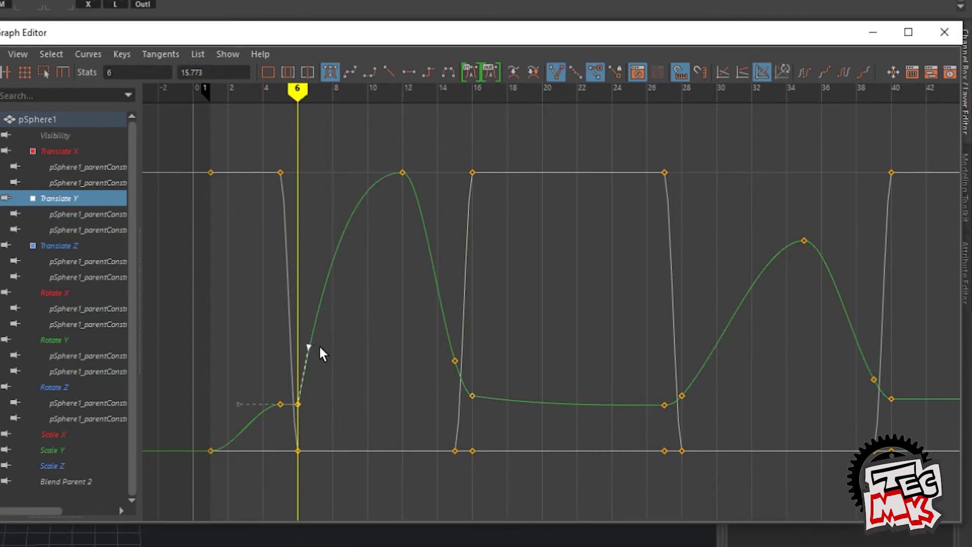
{"action": "key", "text": "alt+v"}
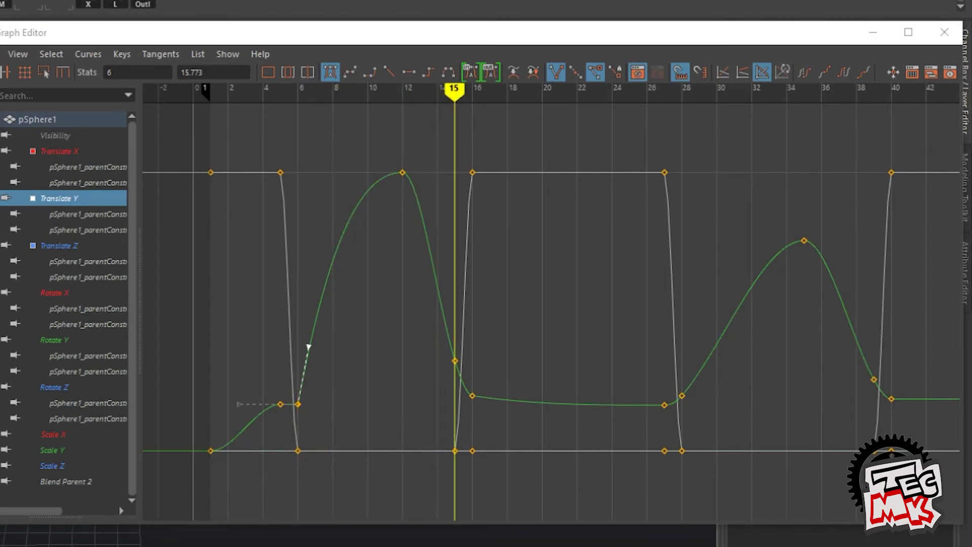
- Steepen the incoming tangent of the Translate Y key at frame 16 and delete the Translate Y key at frame 15
{"action": "left_click_drag", "start_coordinate": [464, 389], "coordinate": [485, 413]}
{"action": "left_click_drag", "start_coordinate": [382, 365], "coordinate": [417, 421]}
{"action": "middle_click_drag", "start_coordinate": [414, 398], "coordinate": [461, 324]}
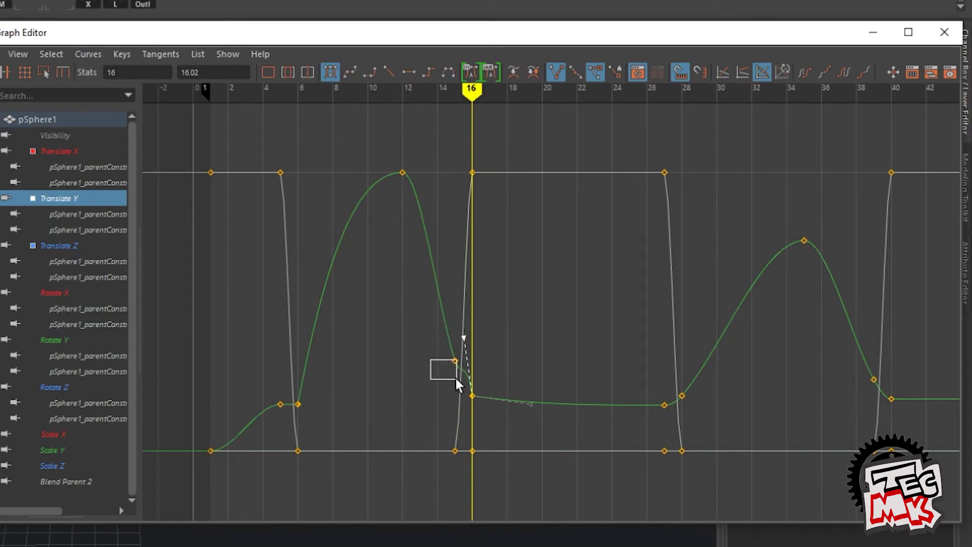
{"action": "left_click_drag", "start_coordinate": [455, 378], "coordinate": [459, 376]}
{"action": "key", "text": "Delete"}
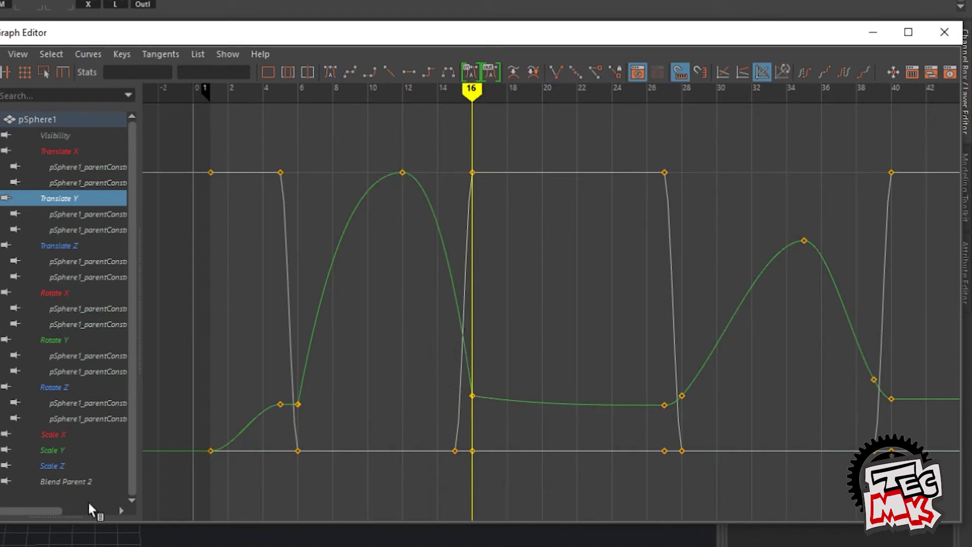
- Fine-tune the incoming tangent of the Translate Y key at frame 16 and the outgoing tangent of the key at frame 6
{"action": "left_click", "coordinate": [473, 395]}
{"action": "left_click", "coordinate": [463, 338]}
{"action": "middle_click_drag", "start_coordinate": [464, 340], "coordinate": [465, 341]}
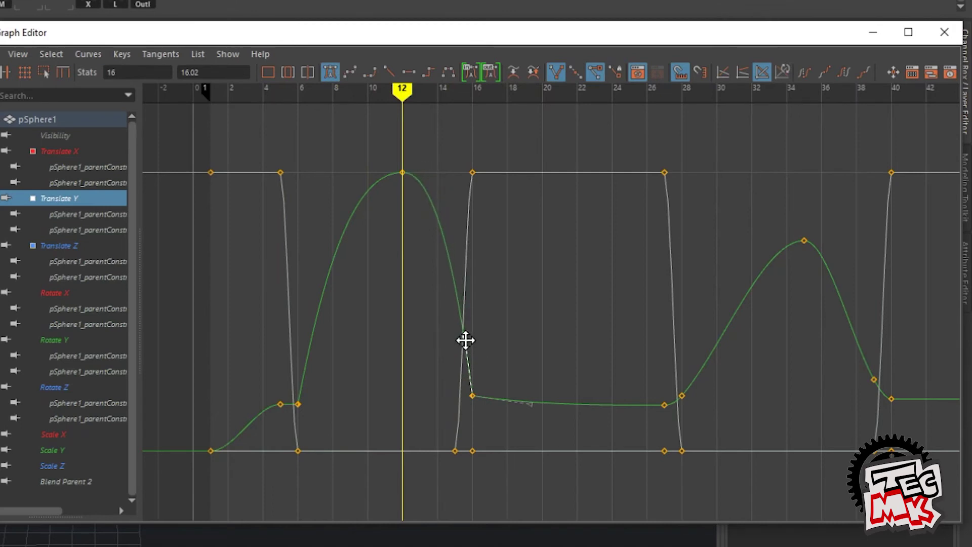
{"action": "left_click", "coordinate": [298, 404]}
{"action": "middle_click_drag", "start_coordinate": [310, 348], "coordinate": [308, 347]}
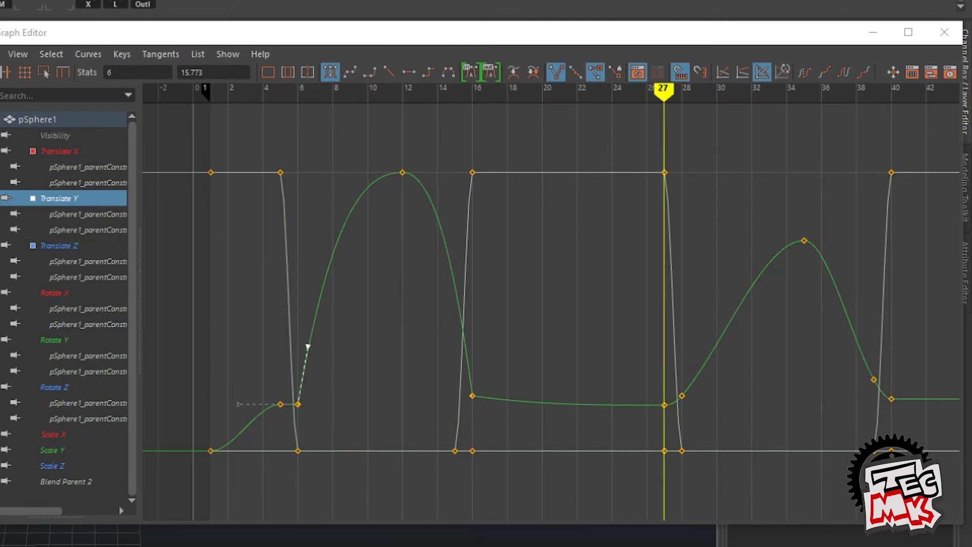
- Delete the Translate Y key at frame 28 and steepen the outgoing tangent of the key at frame 27
{"action": "left_click_drag", "start_coordinate": [678, 378], "coordinate": [702, 402]}
{"action": "key", "text": "Delete"}
{"action": "left_click_drag", "start_coordinate": [645, 380], "coordinate": [701, 351]}
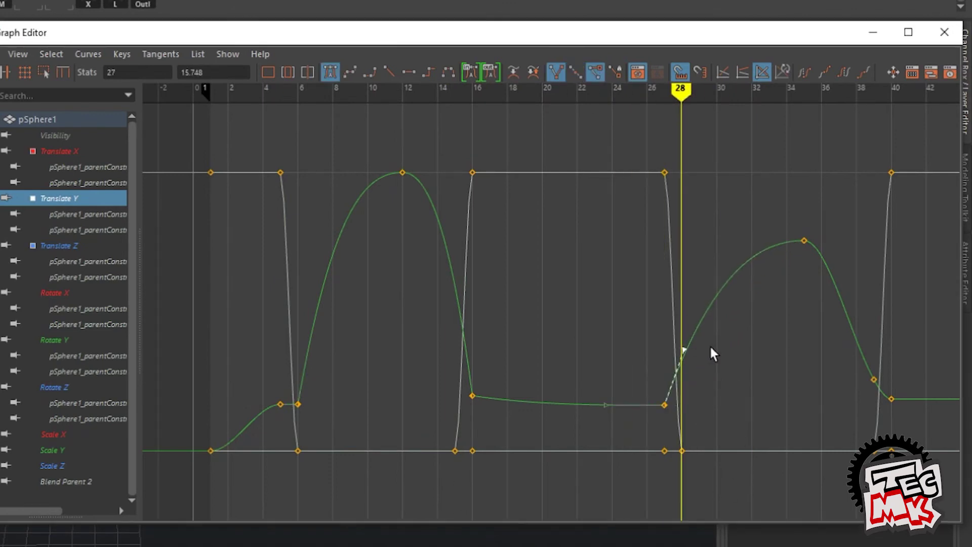
- Delete the Translate Y key at frame 39, steepen the incoming side of the frame 40 key, and close the Graph Editor
{"action": "left_click_drag", "start_coordinate": [894, 389], "coordinate": [894, 407]}
{"action": "key", "text": "Delete"}
{"action": "middle_click_drag", "start_coordinate": [846, 399], "coordinate": [883, 329]}
{"action": "left_click_drag", "start_coordinate": [882, 329], "coordinate": [885, 326]}
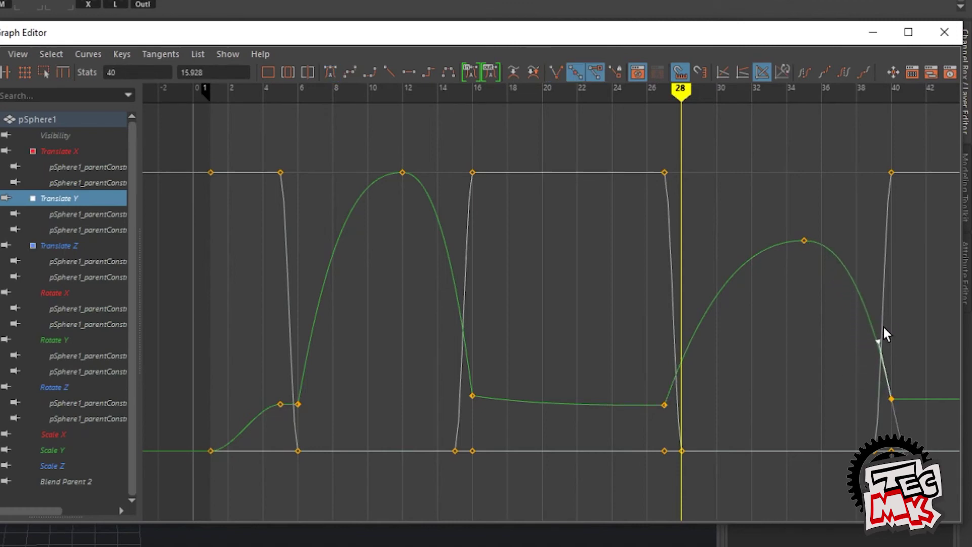
{"action": "left_click", "coordinate": [935, 38]}
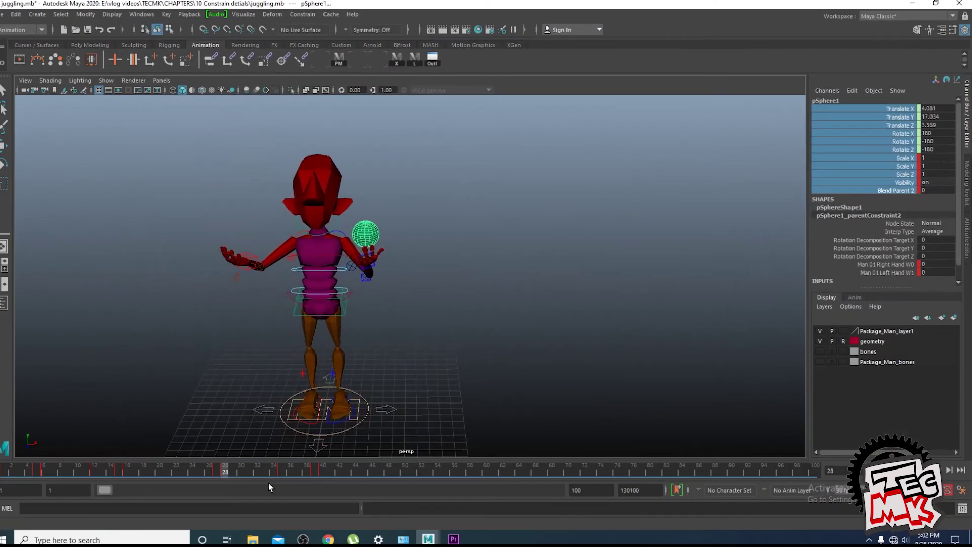
- Deselect the ball and scrub onward from around frame 28 to check the second throw from an angled view
{"action": "middle_click_drag", "start_coordinate": [389, 394], "coordinate": [417, 402], "text": "alt"}
{"action": "scroll", "coordinate": [456, 371], "scroll_direction": "up", "scroll_amount": 3}
{"action": "left_click_drag", "start_coordinate": [417, 401], "coordinate": [465, 393], "text": "alt"}
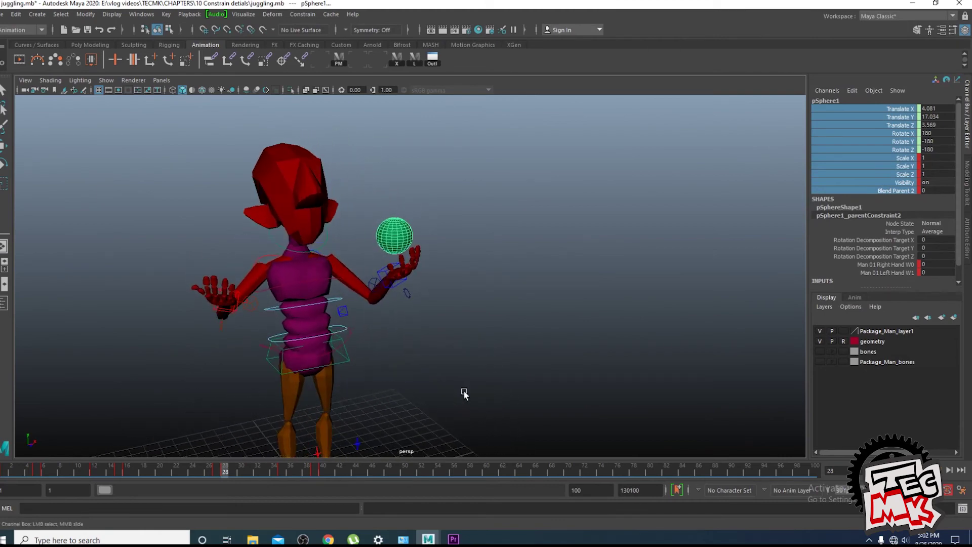
{"action": "left_click", "coordinate": [466, 384]}
{"action": "left_click_drag", "start_coordinate": [217, 472], "coordinate": [361, 485]}
{"action": "left_click_drag", "start_coordinate": [223, 470], "coordinate": [329, 507]}
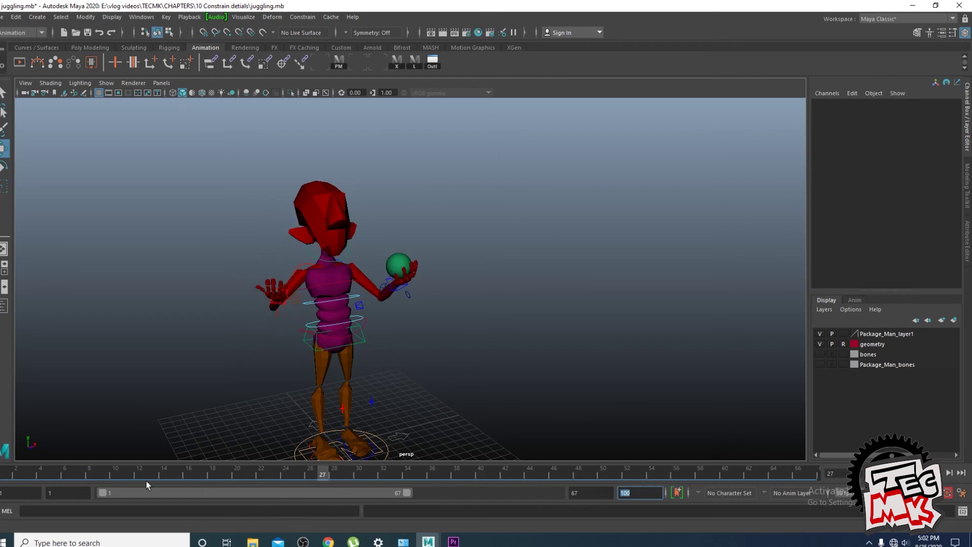
- Scrub back and forth through both throws to check the ball's arcs and catches, finishing at frame 9 of the first throw
{"action": "left_click_drag", "start_coordinate": [18, 473], "coordinate": [76, 475]}
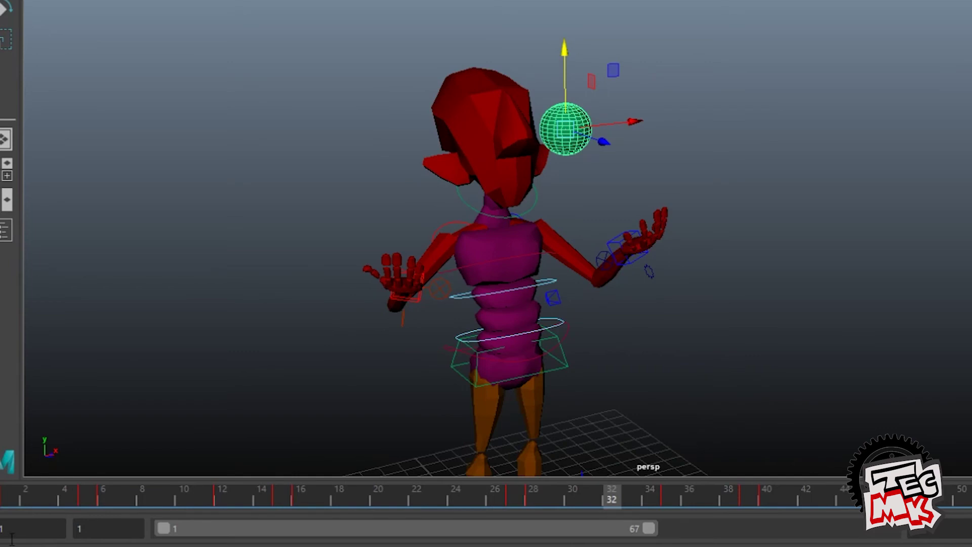
{"action": "mouse_move", "coordinate": [11, 497]}
{"action": "left_mouse_down"}
{"action": "mouse_move", "coordinate": [539, 541]}
{"action": "mouse_move", "coordinate": [690, 532]}
{"action": "mouse_move", "coordinate": [886, 543]}
{"action": "left_mouse_up"}
{"action": "left_click_drag", "start_coordinate": [971, 537], "coordinate": [825, 501]}
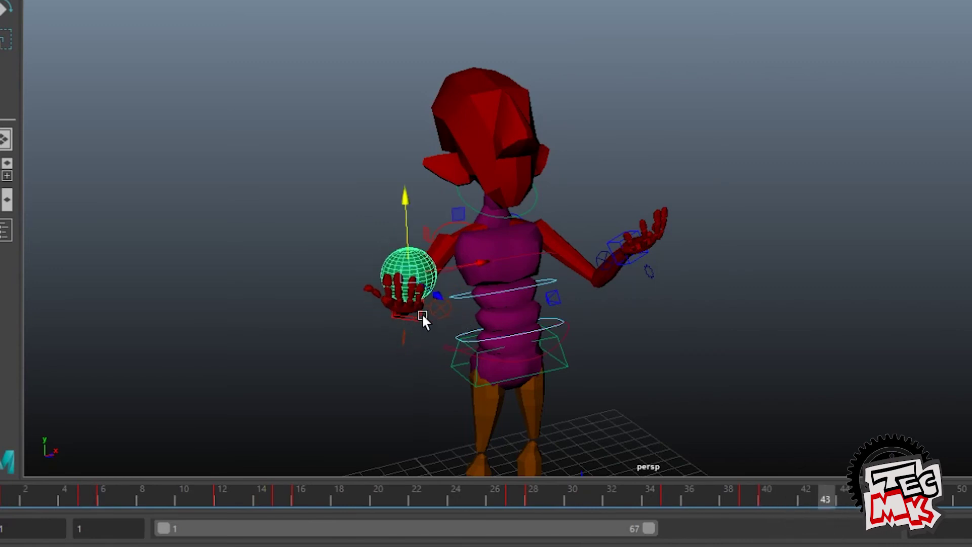
{"action": "mouse_move", "coordinate": [755, 498]}
{"action": "left_mouse_down"}
{"action": "mouse_move", "coordinate": [968, 499]}
{"action": "mouse_move", "coordinate": [381, 494]}
{"action": "mouse_move", "coordinate": [133, 504]}
{"action": "mouse_move", "coordinate": [289, 511]}
{"action": "mouse_move", "coordinate": [133, 538]}
{"action": "mouse_move", "coordinate": [302, 536]}
{"action": "mouse_move", "coordinate": [142, 537]}
{"action": "mouse_move", "coordinate": [300, 536]}
{"action": "mouse_move", "coordinate": [242, 536]}
{"action": "left_mouse_up"}
{"action": "left_click_drag", "start_coordinate": [242, 498], "coordinate": [301, 498]}
{"action": "mouse_move", "coordinate": [301, 536]}
{"action": "left_mouse_down"}
{"action": "mouse_move", "coordinate": [96, 536]}
{"action": "mouse_move", "coordinate": [142, 535]}
{"action": "left_mouse_up"}
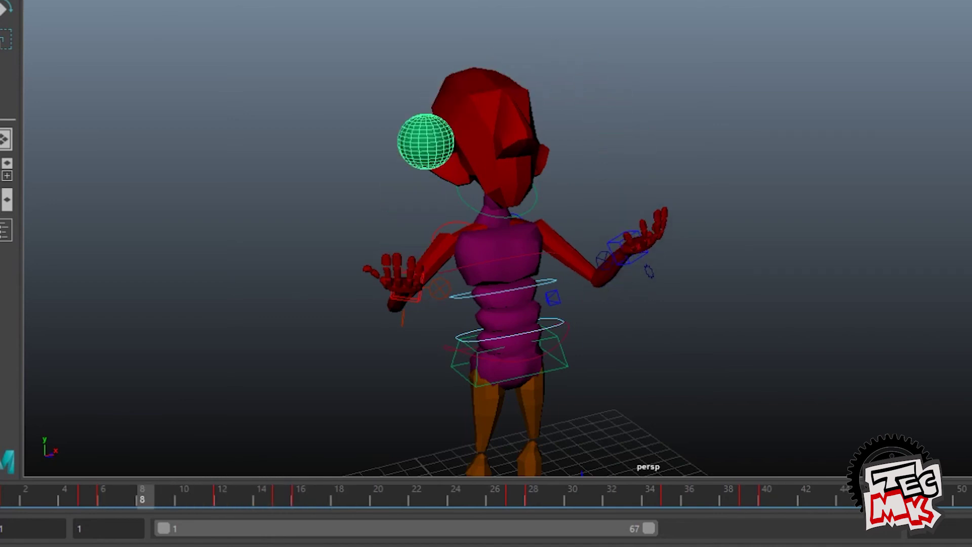
{"action": "left_click_drag", "start_coordinate": [142, 499], "coordinate": [182, 499]}
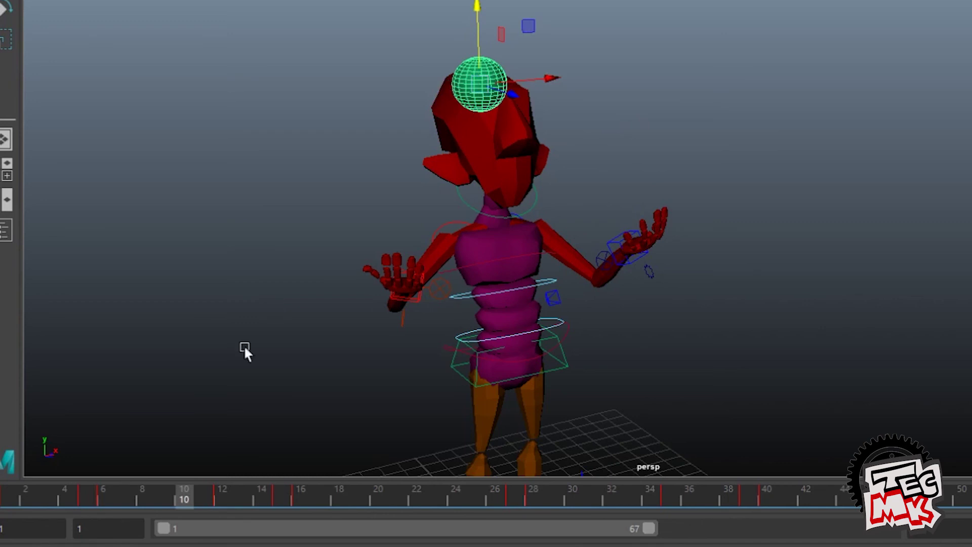
{"action": "left_click_drag", "start_coordinate": [93, 499], "coordinate": [169, 503]}
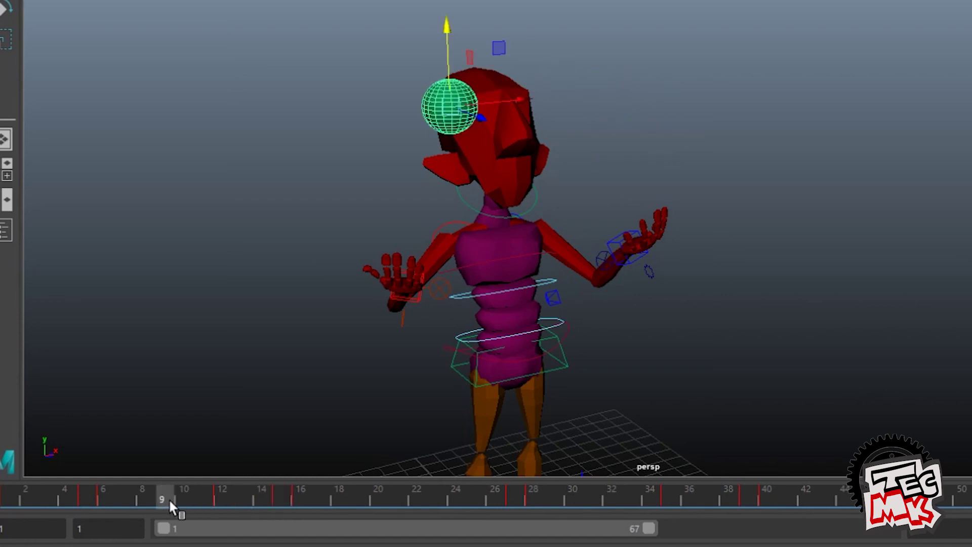
- At frame 9, try raising the right hand control, and move the left hand control slightly upward while the ball is airborne
{"action": "left_click", "coordinate": [411, 291]}
{"action": "left_click", "coordinate": [416, 296]}
{"action": "left_click_drag", "start_coordinate": [406, 225], "coordinate": [405, 195]}
{"action": "left_click", "coordinate": [641, 245]}
{"action": "left_click_drag", "start_coordinate": [626, 185], "coordinate": [627, 158]}
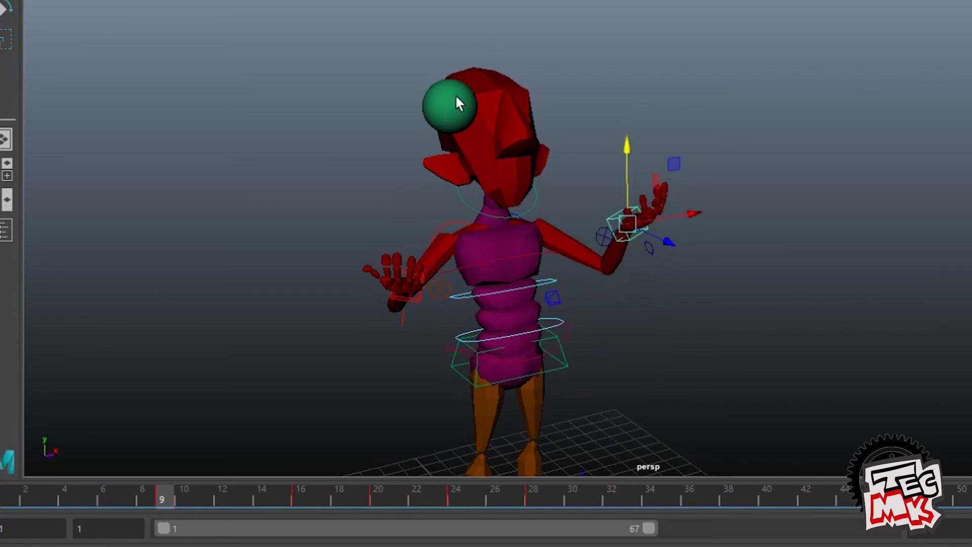
{"action": "left_click_drag", "start_coordinate": [682, 325], "coordinate": [504, 321], "text": "alt"}
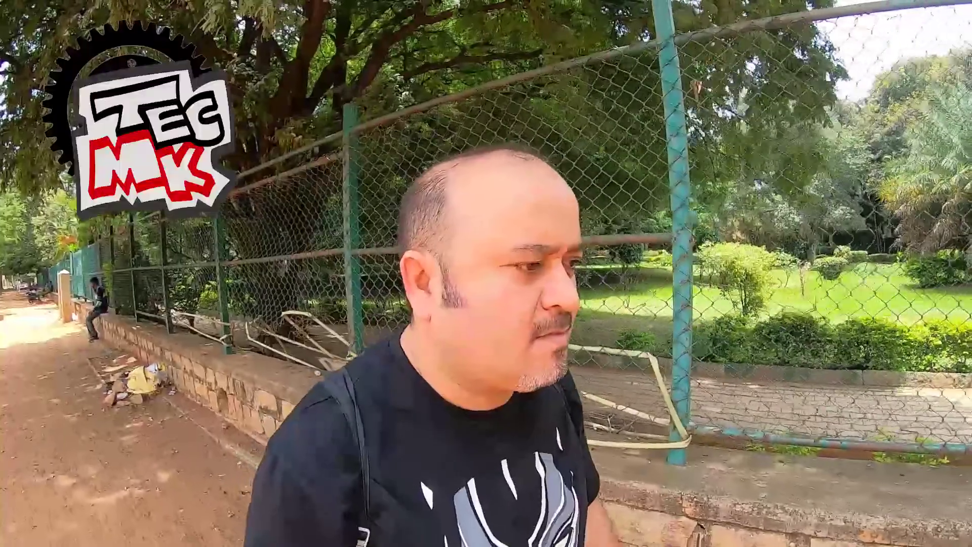